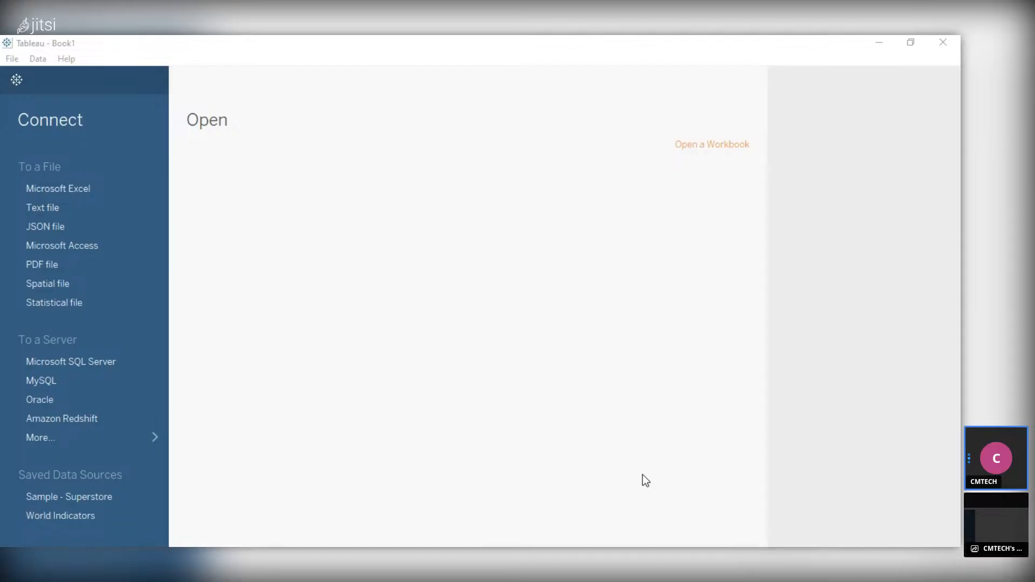
Connect to the Microsoft Excel file ANALYED DATA as the workbook's data source
{"action": "left_click", "coordinate": [643, 527]}
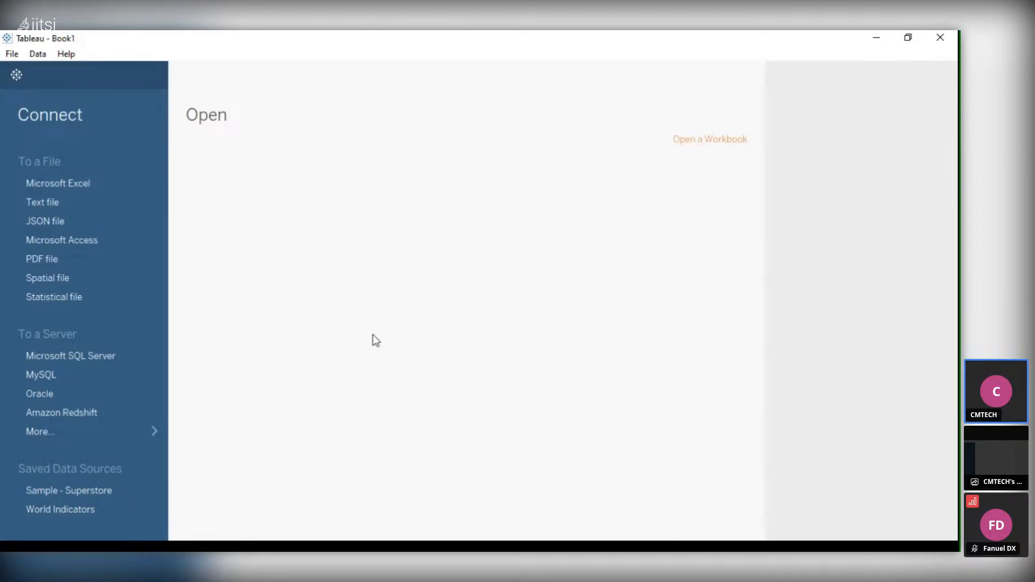
{"action": "left_click", "coordinate": [59, 184]}
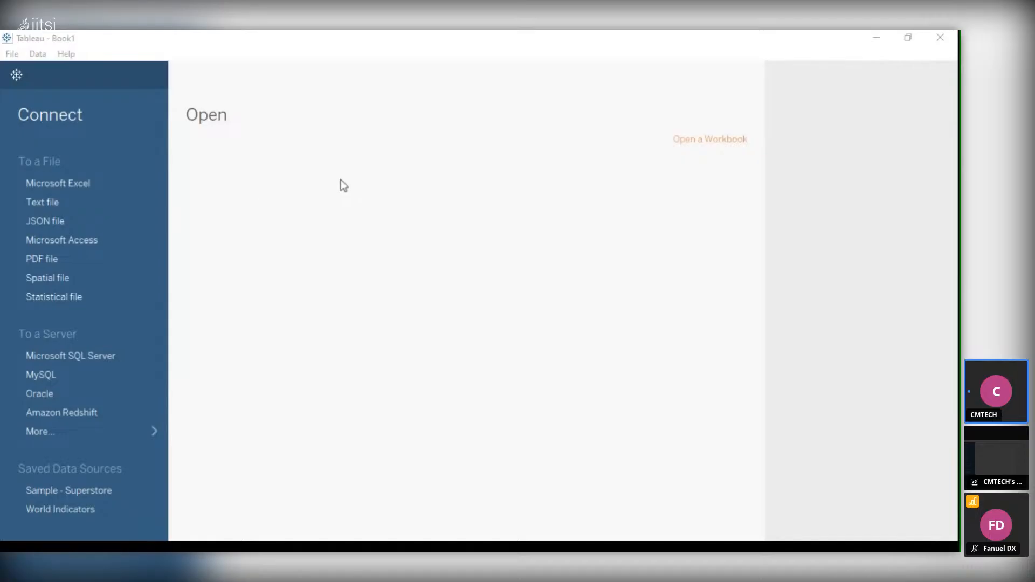
{"action": "left_click", "coordinate": [361, 362]}
{"action": "left_click", "coordinate": [551, 538]}
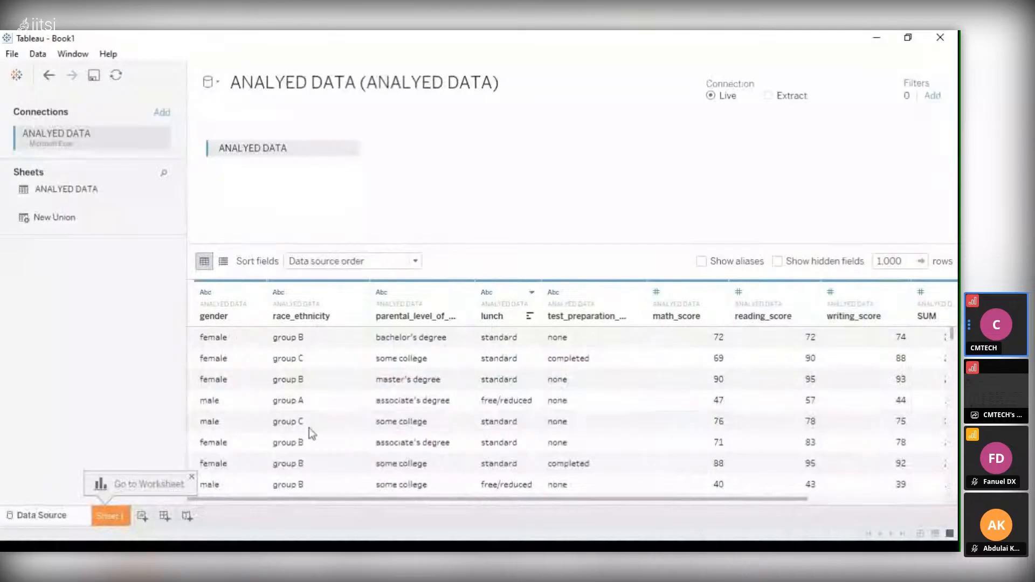
Look through the rows of the ANALYED DATA table and add a new worksheet
{"action": "scroll", "coordinate": [415, 387], "scroll_direction": "down", "scroll_amount": 2}
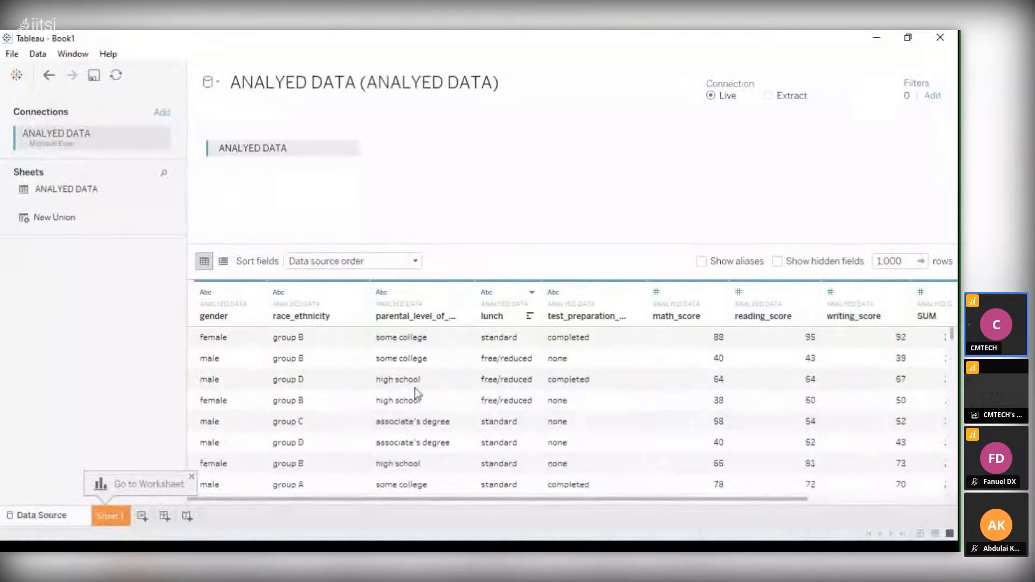
{"action": "scroll", "coordinate": [415, 388], "scroll_direction": "down", "scroll_amount": 6}
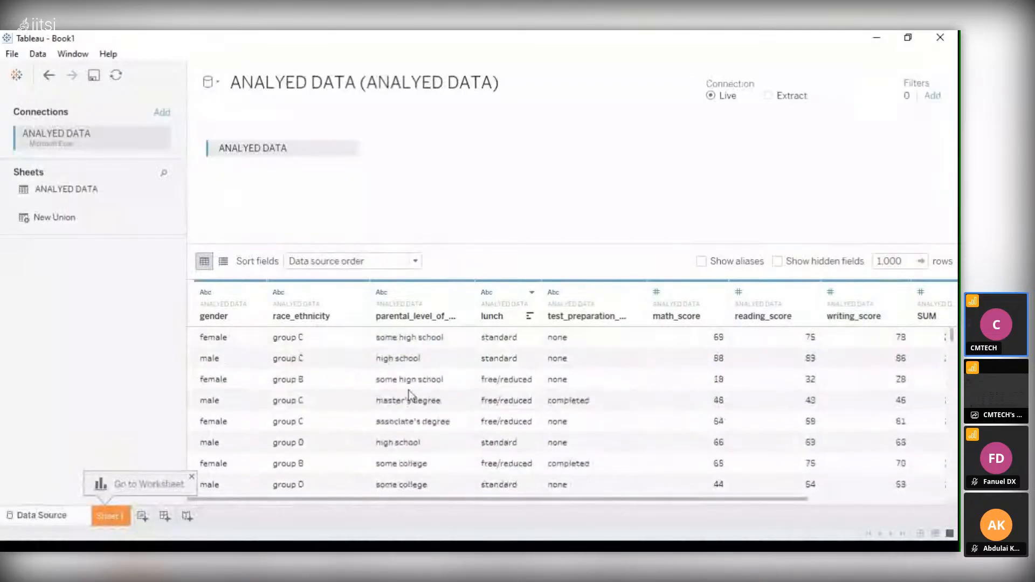
{"action": "scroll", "coordinate": [408, 392], "scroll_direction": "down", "scroll_amount": 3}
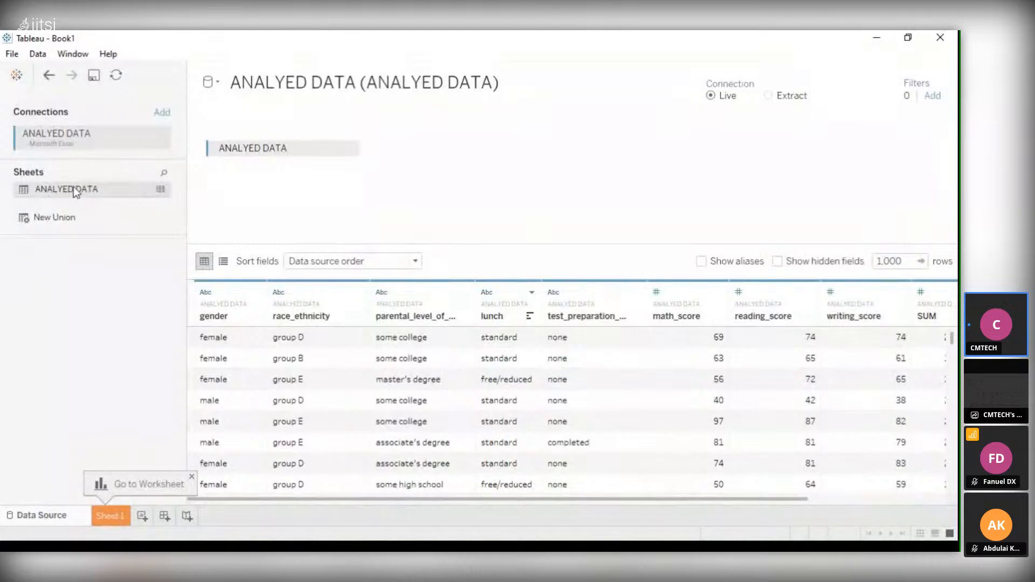
{"action": "left_click", "coordinate": [141, 517]}
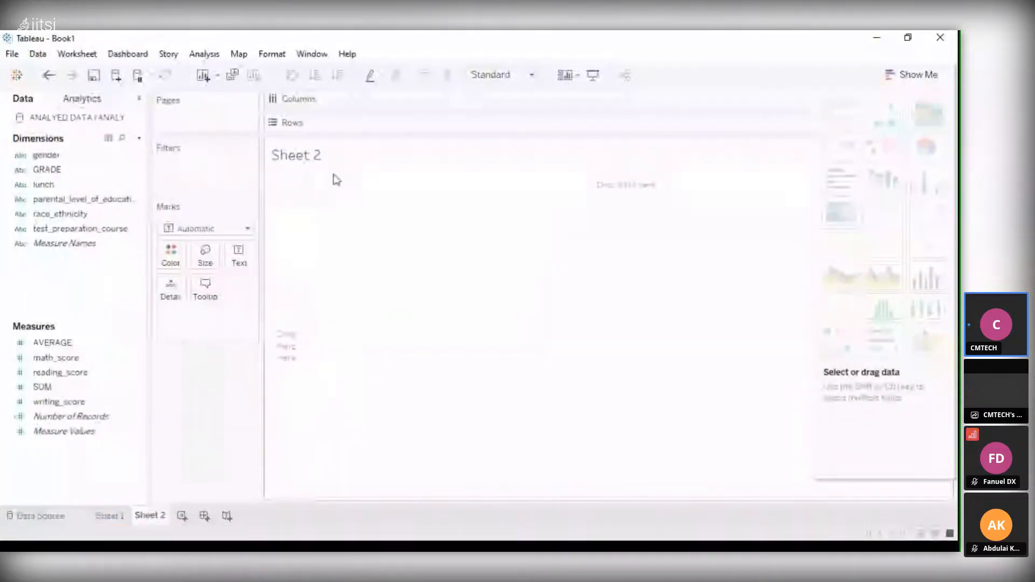
Examine the measures and dimensions available for the empty Sheet 2, along with its analytics options
{"action": "left_click", "coordinate": [68, 345]}
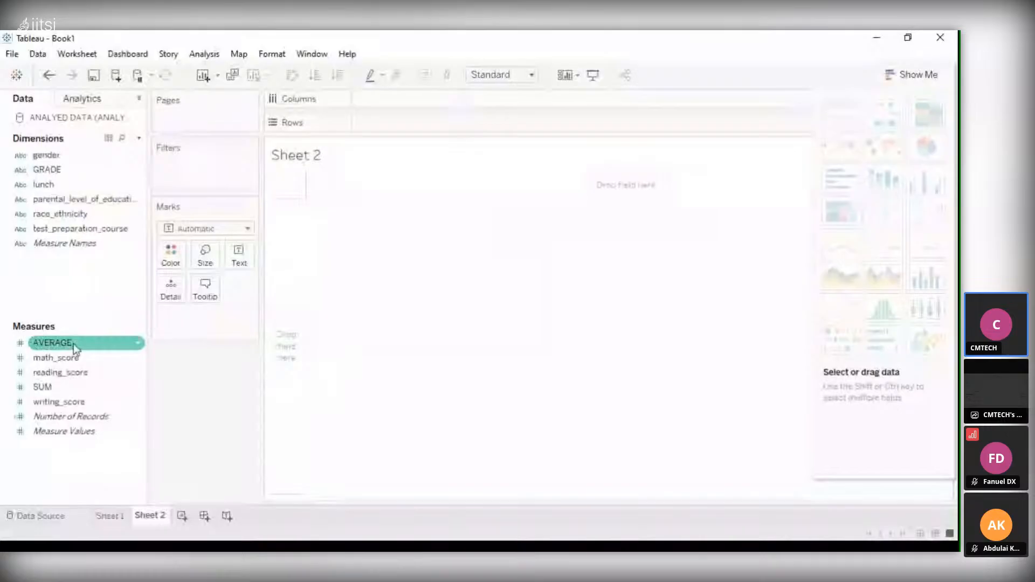
{"action": "left_click", "coordinate": [85, 432]}
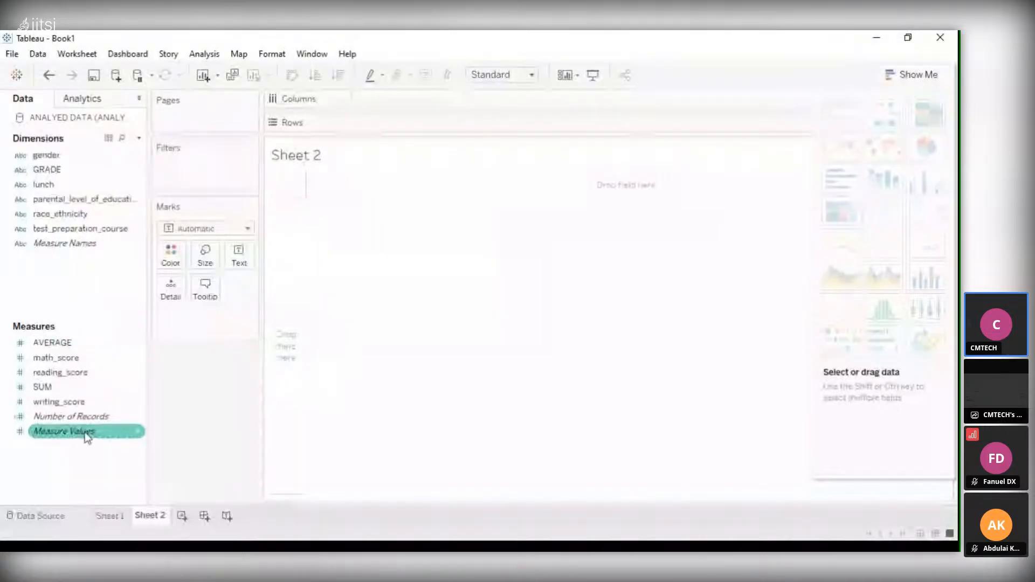
{"action": "left_click", "coordinate": [78, 405]}
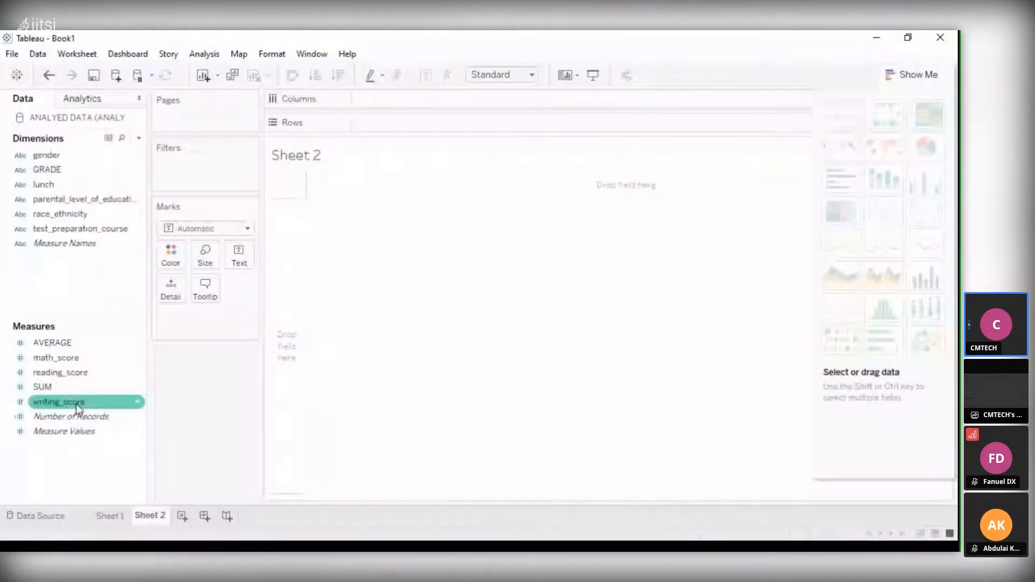
{"action": "left_click", "coordinate": [70, 386]}
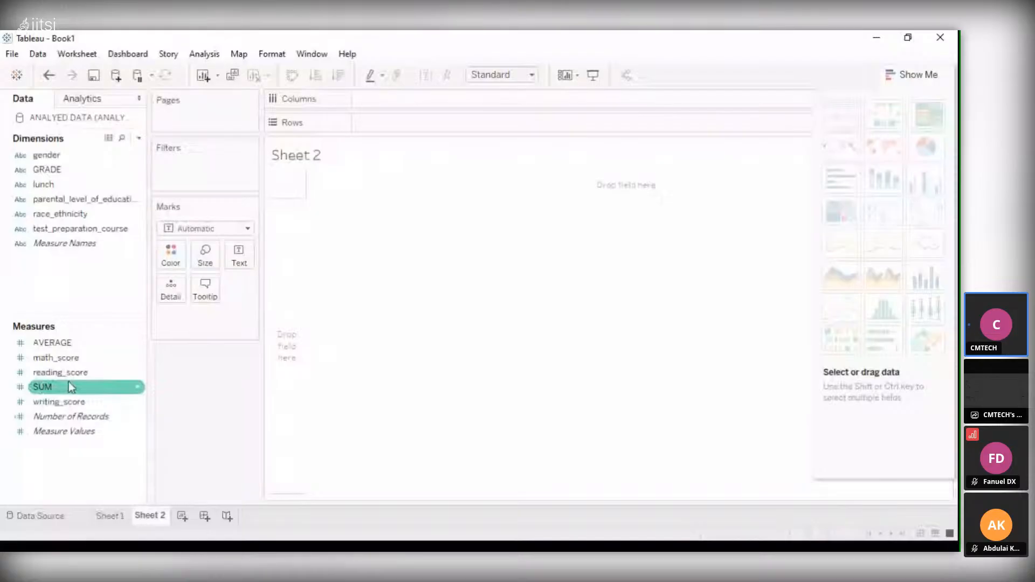
{"action": "left_click_drag", "start_coordinate": [69, 156], "coordinate": [335, 97]}
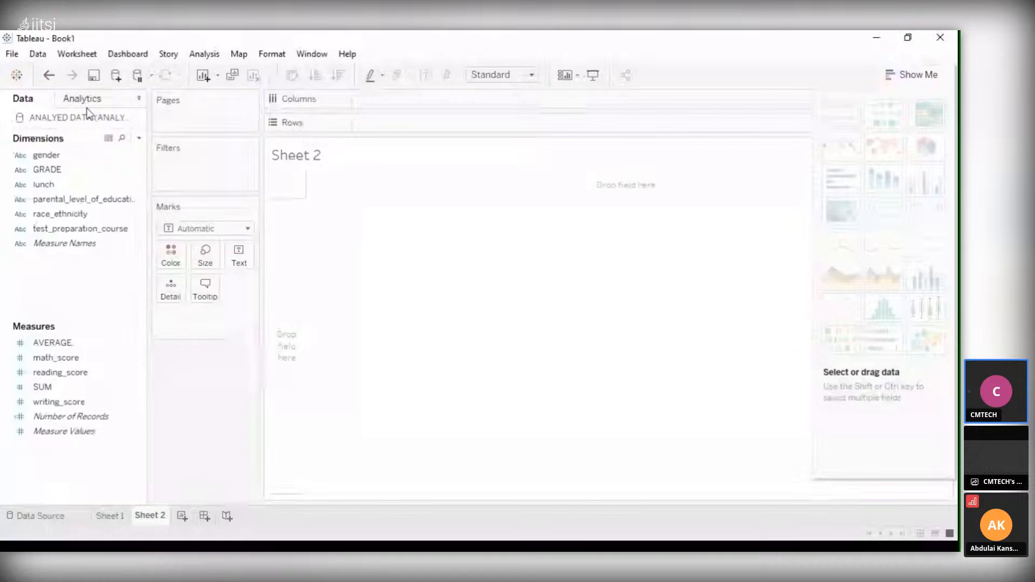
{"action": "left_click", "coordinate": [110, 101]}
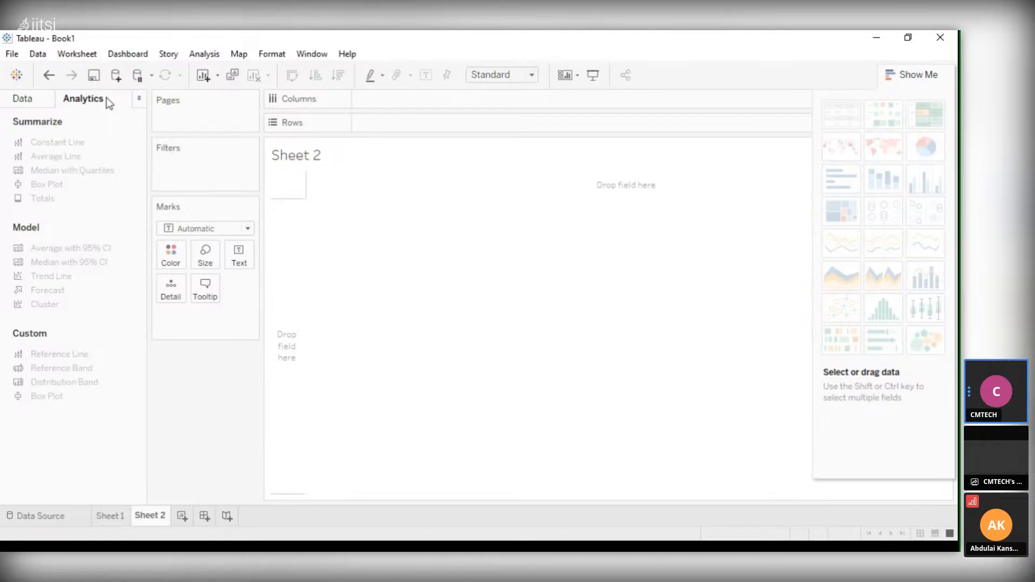
{"action": "left_click", "coordinate": [28, 99]}
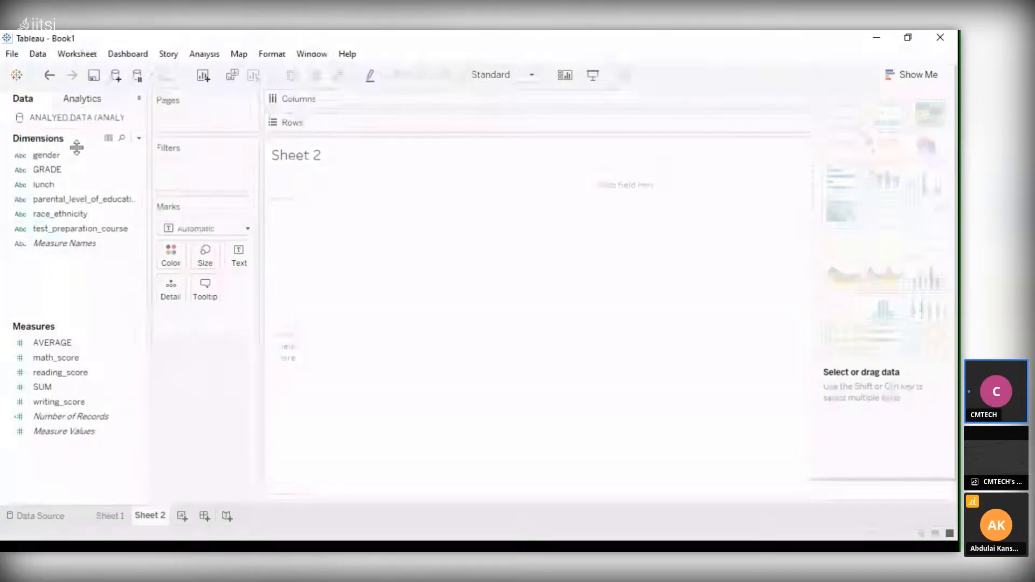
{"action": "left_click", "coordinate": [70, 155]}
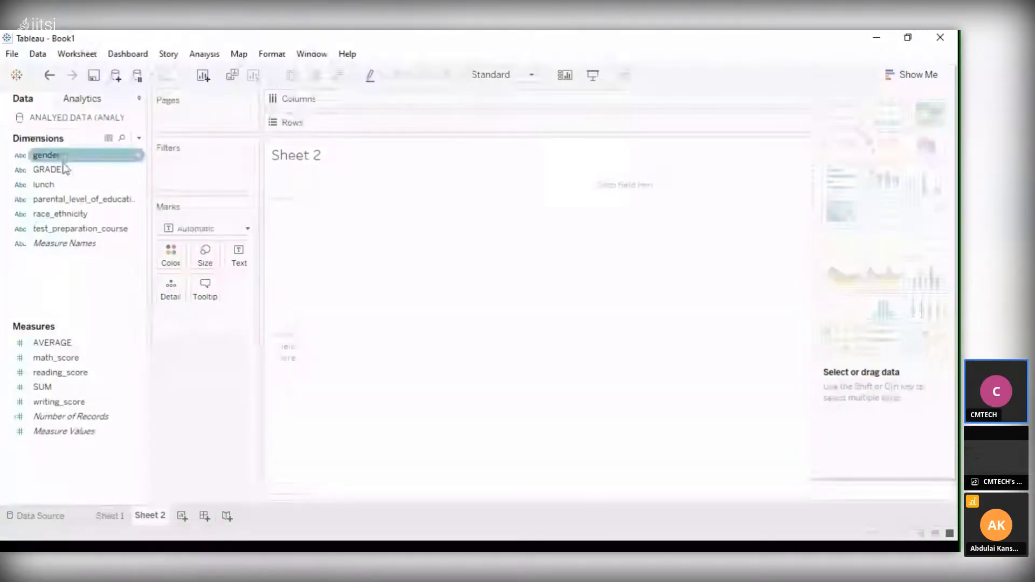
{"action": "left_click", "coordinate": [70, 245]}
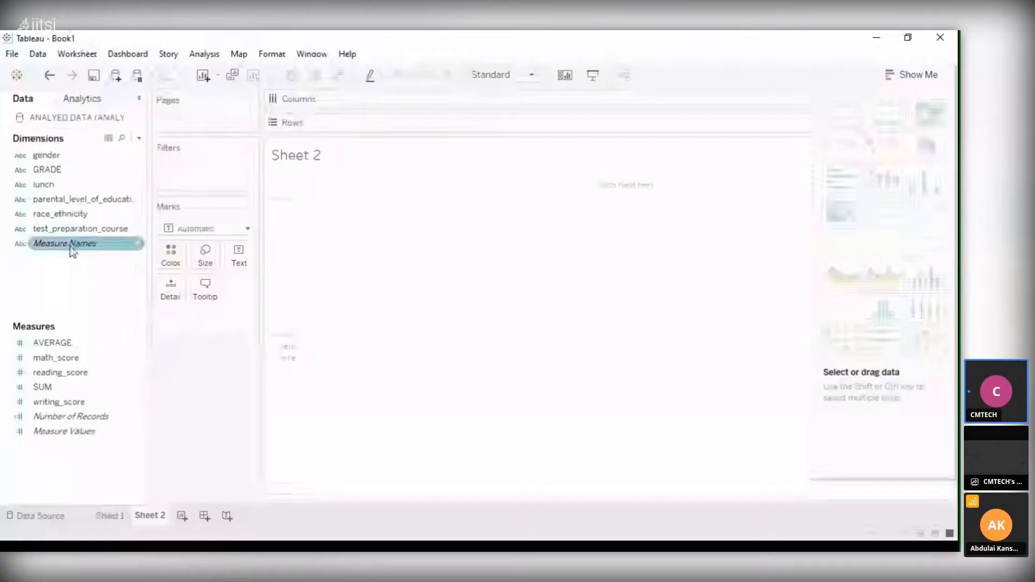
{"action": "left_click", "coordinate": [61, 200]}
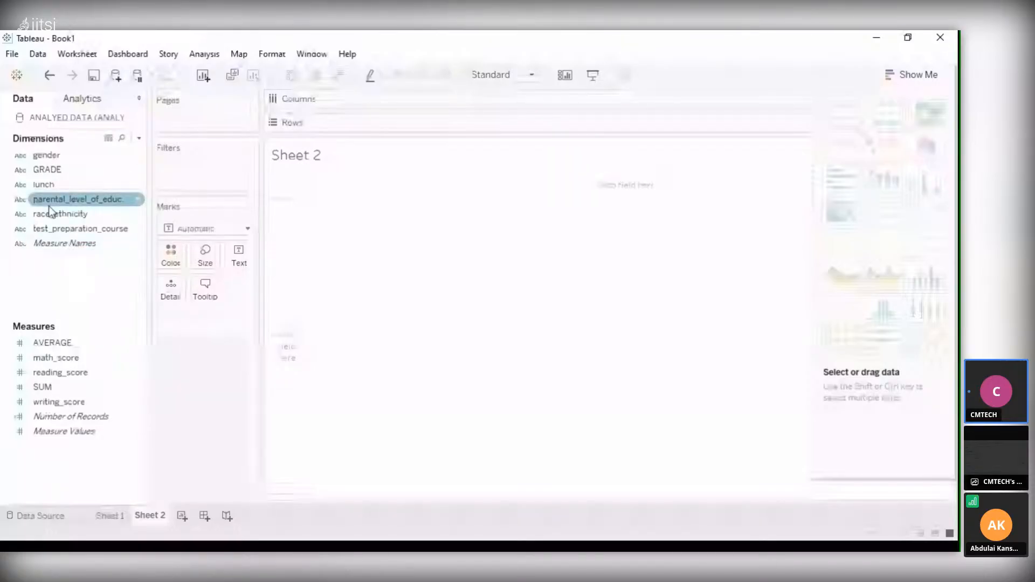
{"action": "left_click", "coordinate": [79, 214]}
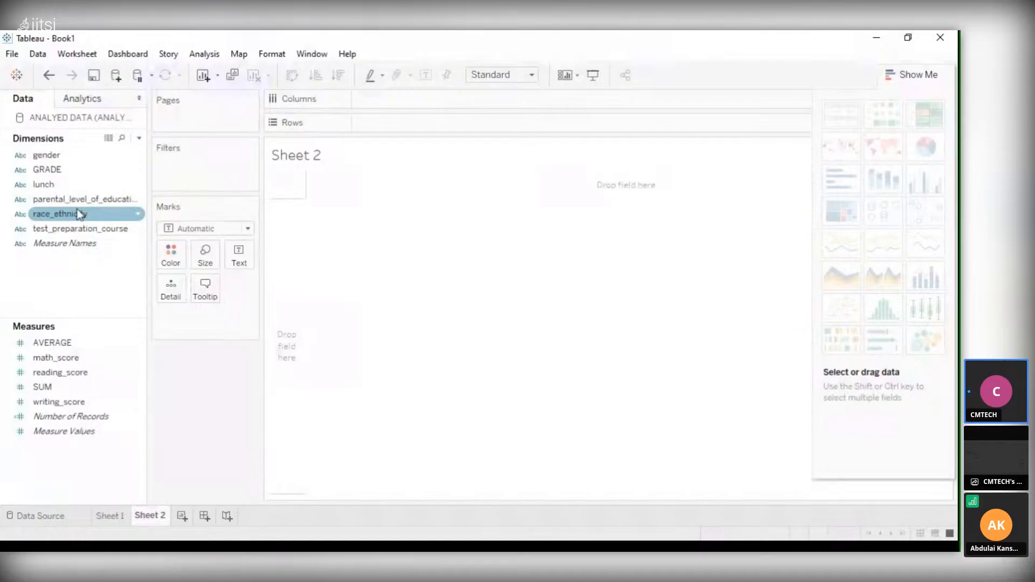
{"action": "left_click", "coordinate": [78, 230]}
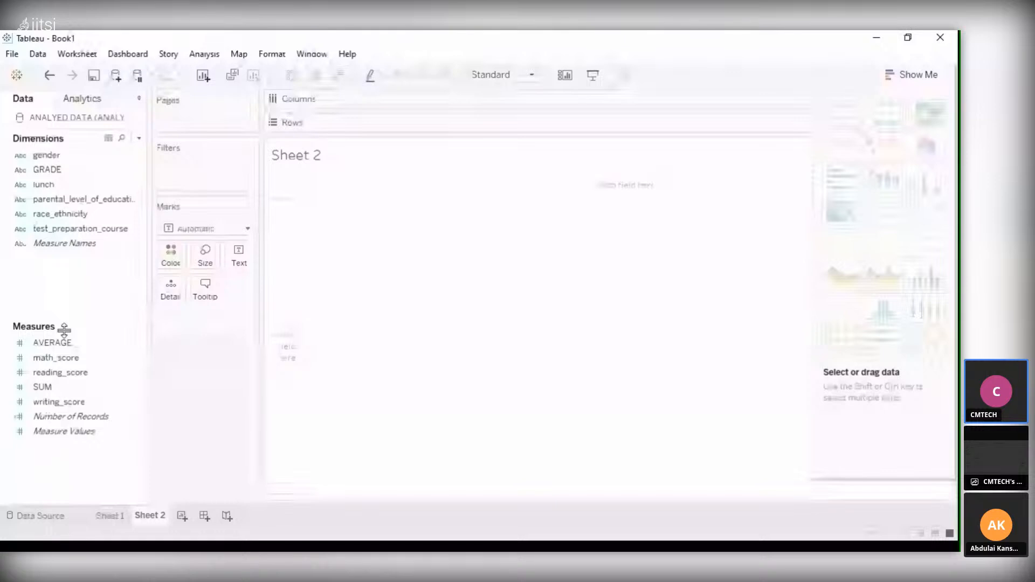
{"action": "left_click", "coordinate": [81, 387]}
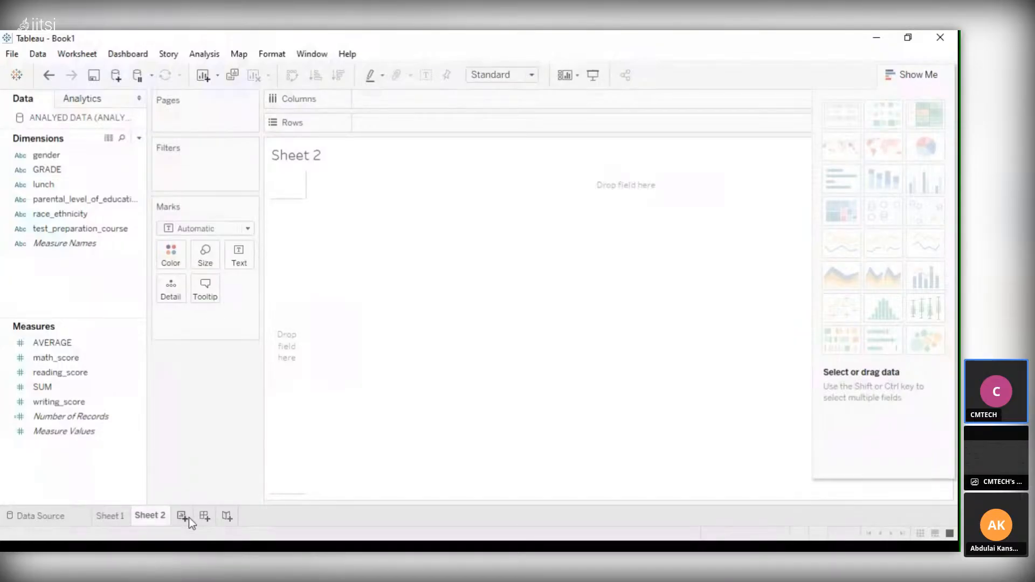
Build a horizontal bar chart on Sheet 1 with gender as the rows and SUM as the columns
{"action": "left_click", "coordinate": [53, 520]}
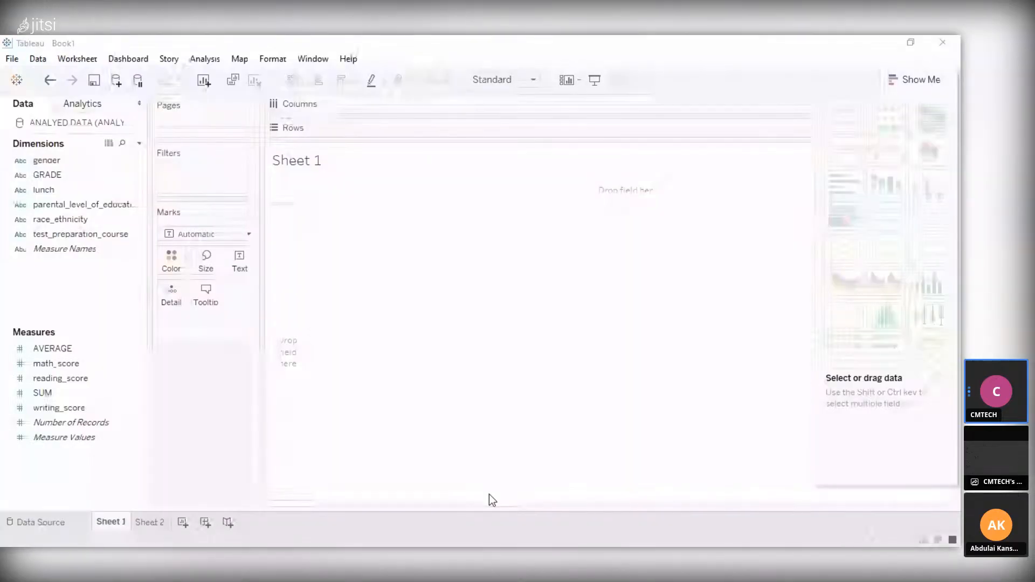
{"action": "left_click", "coordinate": [490, 495]}
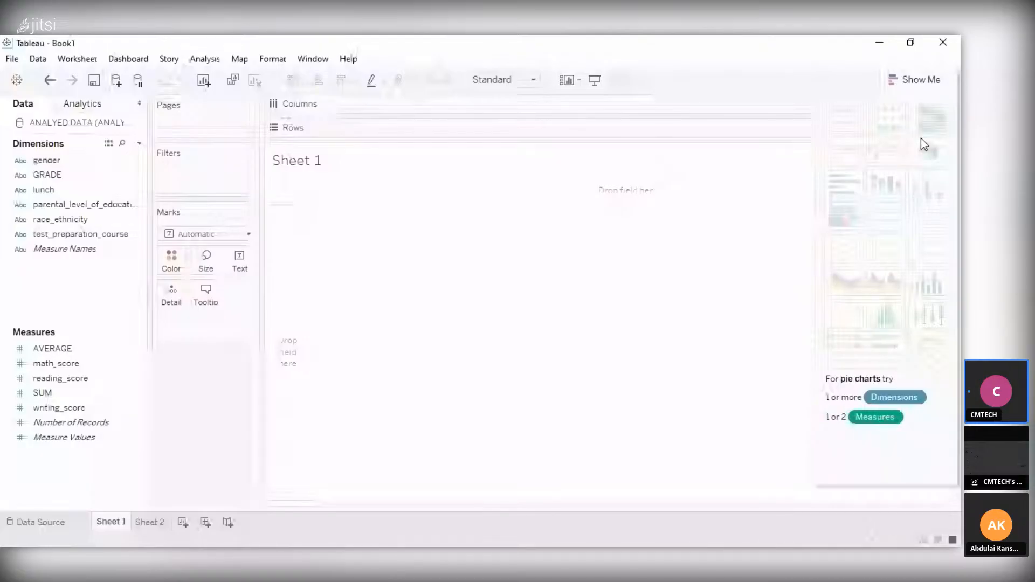
{"action": "left_click", "coordinate": [57, 250]}
{"action": "left_click_drag", "start_coordinate": [59, 256], "coordinate": [435, 105]}
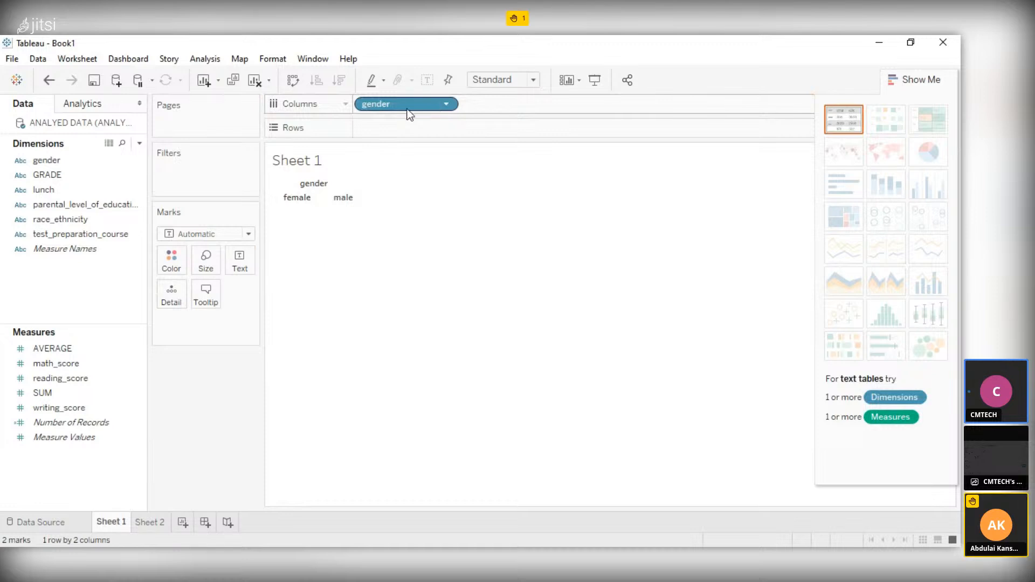
{"action": "left_click_drag", "start_coordinate": [407, 110], "coordinate": [403, 129]}
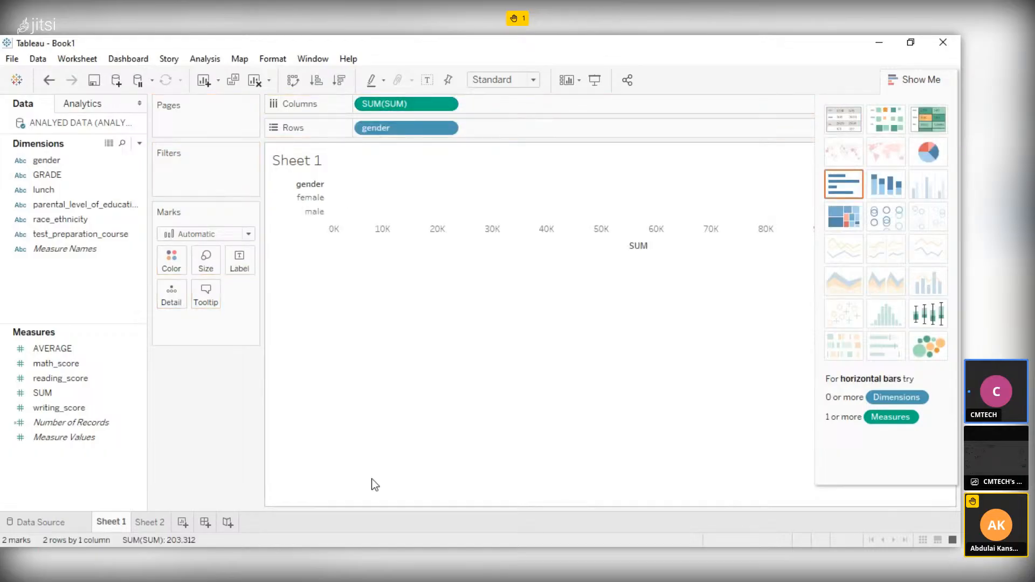
Create a new dashboard and place the Sheet 1 chart on it
{"action": "left_click", "coordinate": [200, 528]}
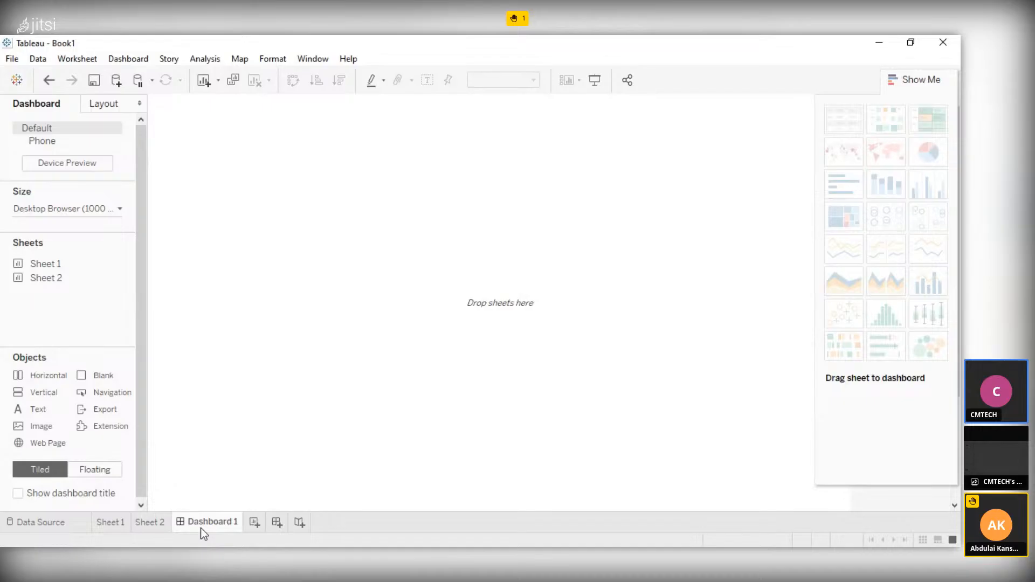
{"action": "left_click", "coordinate": [57, 258]}
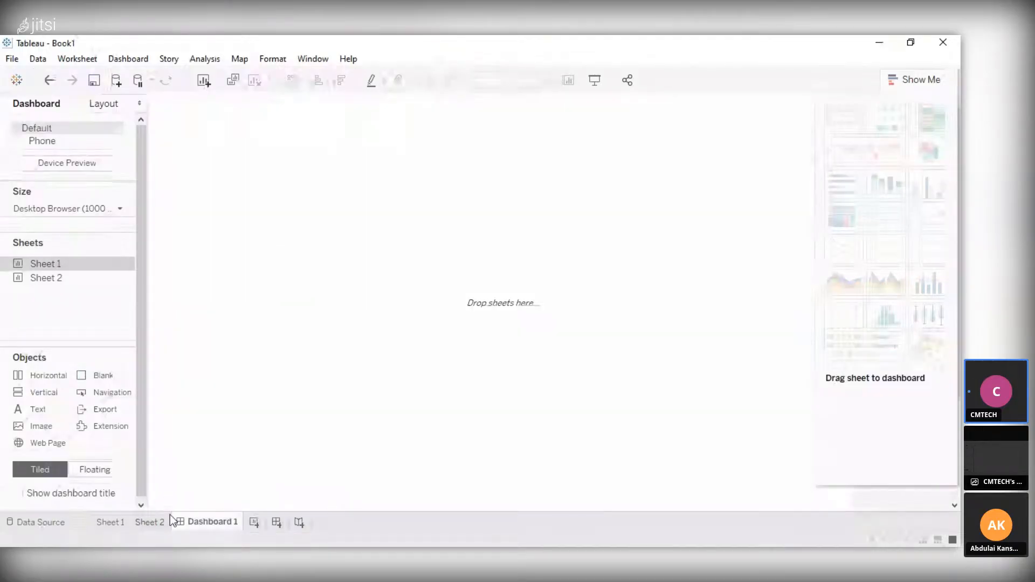
{"action": "left_click", "coordinate": [111, 522]}
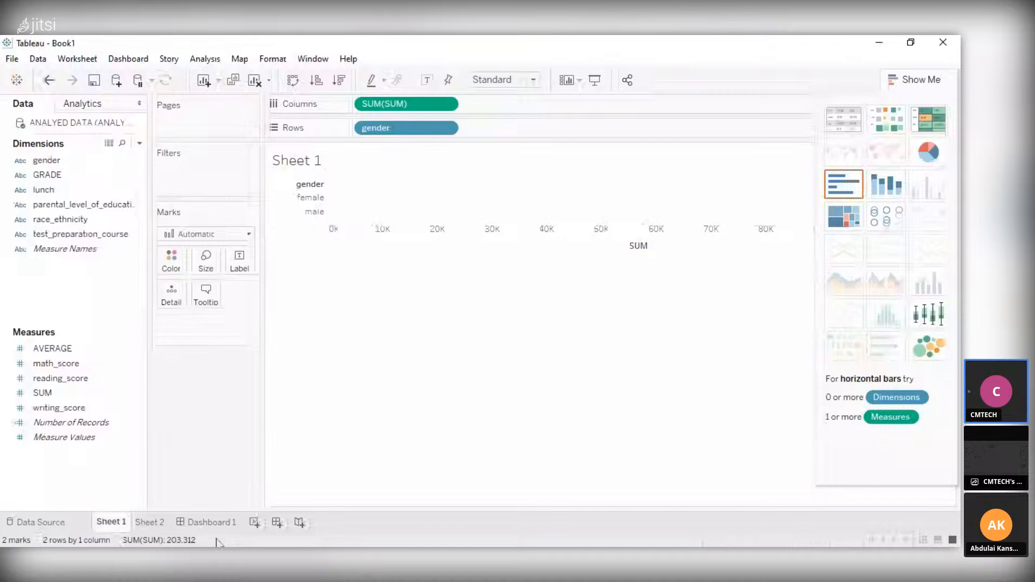
{"action": "left_click", "coordinate": [212, 522]}
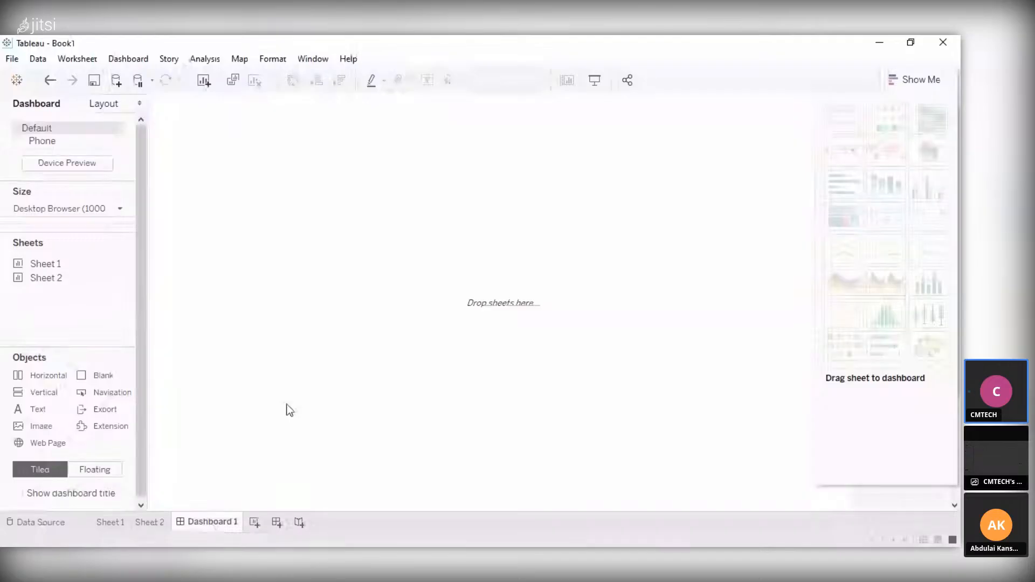
{"action": "double_click", "coordinate": [81, 267]}
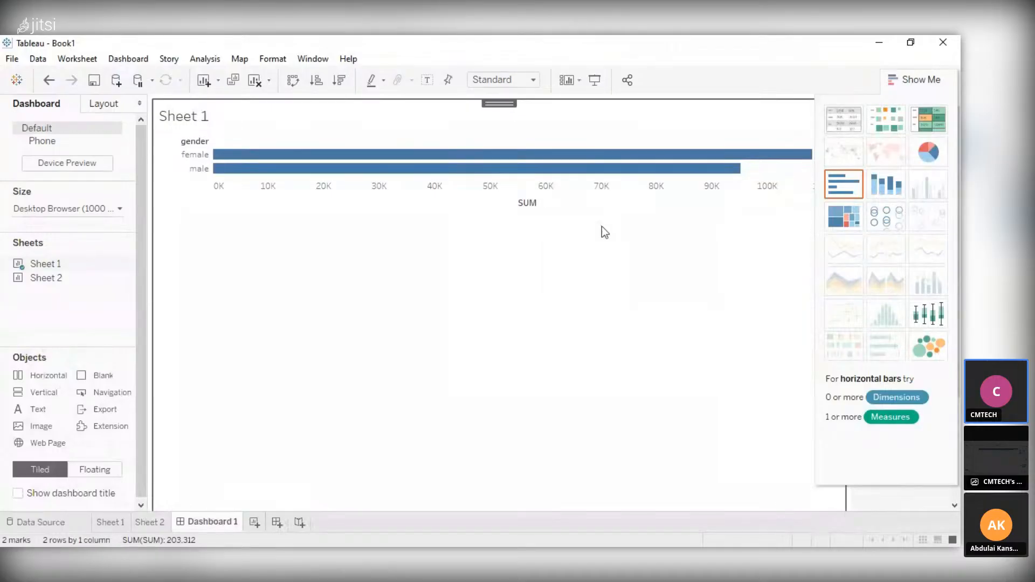
Try the pie chart type for the Sheet 1 chart on the dashboard and return it to horizontal bars
{"action": "left_click", "coordinate": [927, 153]}
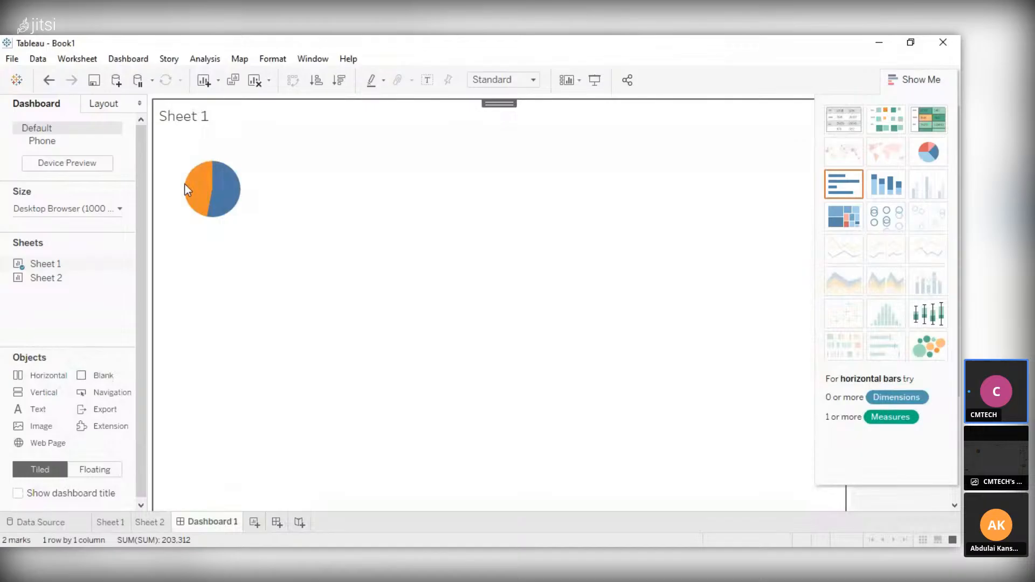
{"action": "mouse_move", "coordinate": [199, 195]}
{"action": "left_click", "coordinate": [836, 179]}
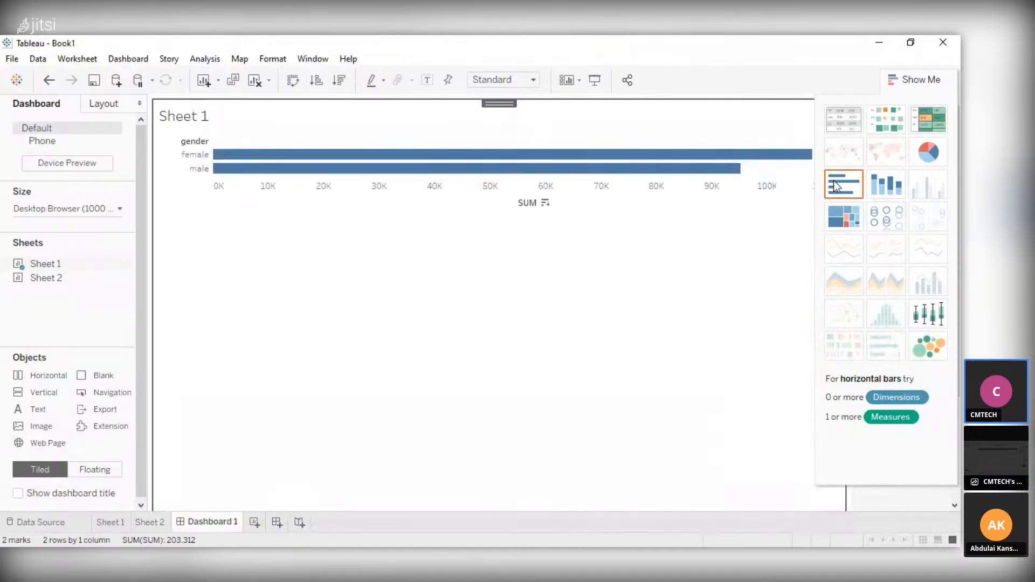
Change the dashboard's Sheet 1 chart to a pie chart and inspect its male and female slices
{"action": "left_click", "coordinate": [927, 152]}
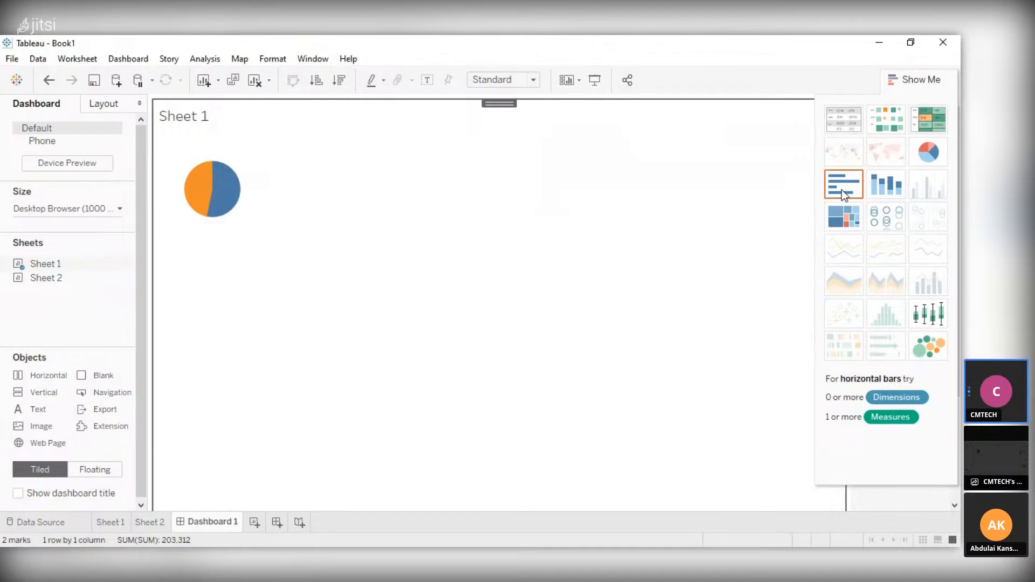
{"action": "left_click", "coordinate": [841, 218]}
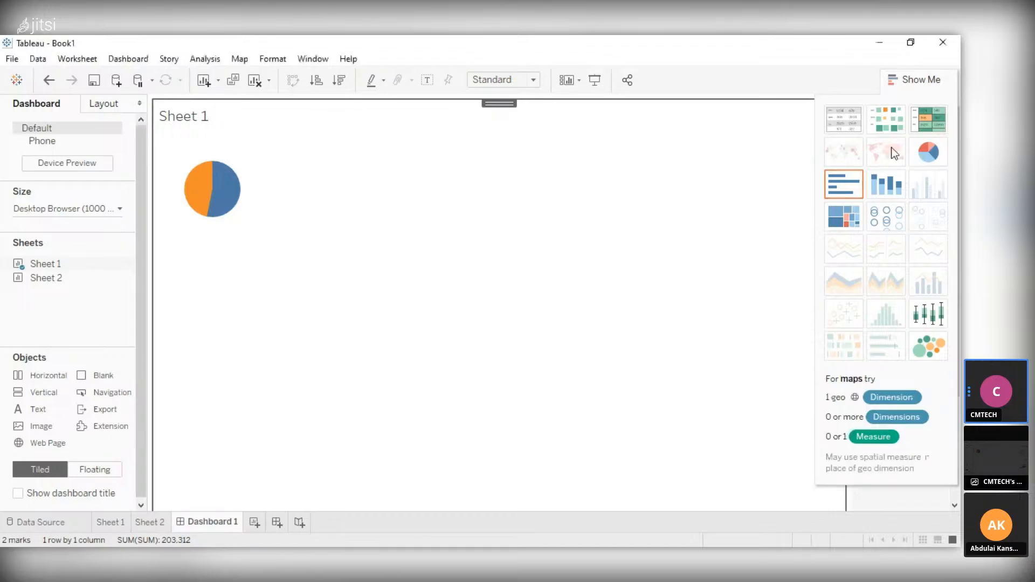
{"action": "mouse_move", "coordinate": [201, 186]}
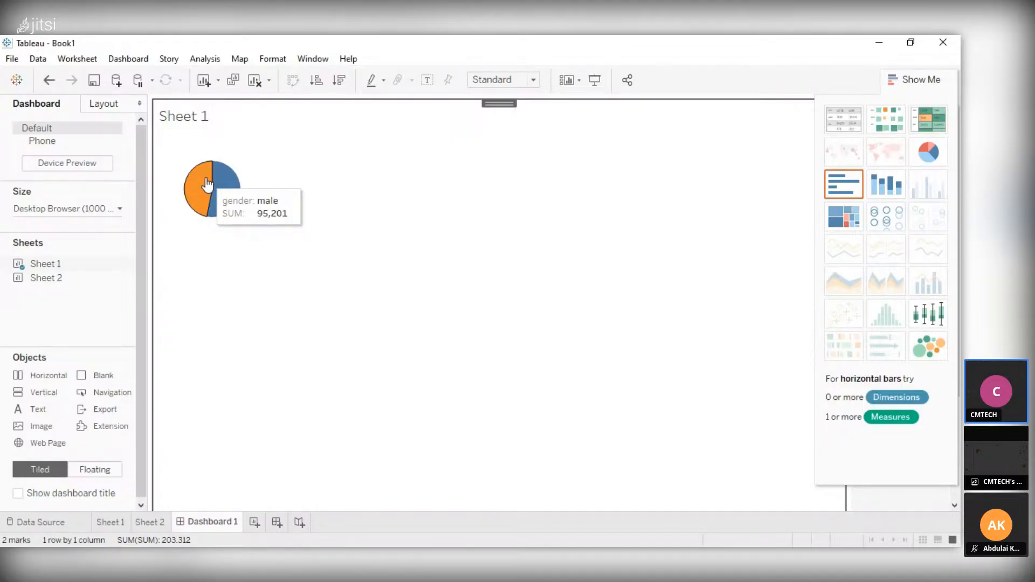
{"action": "mouse_move", "coordinate": [235, 190]}
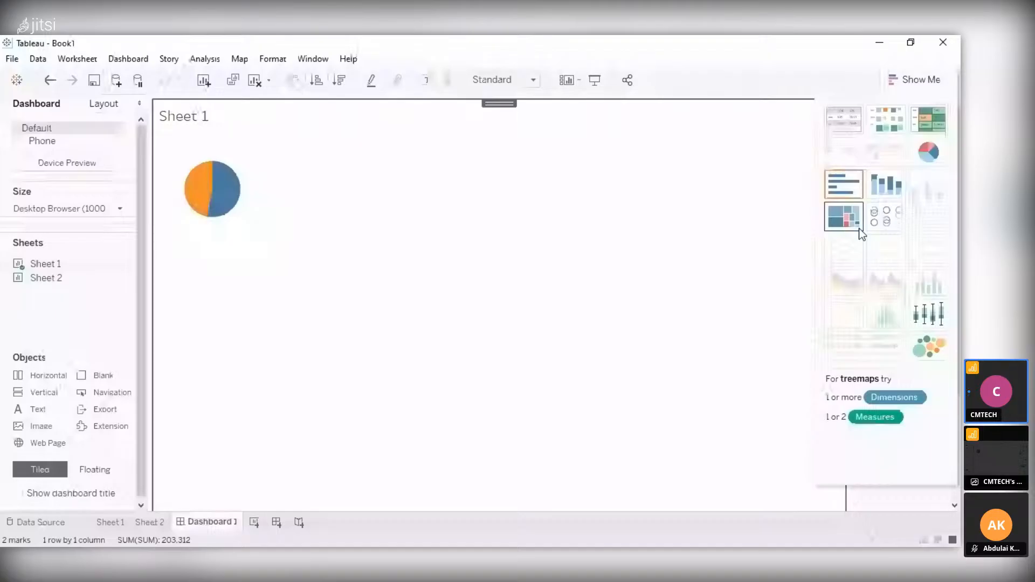
Try stacked bars for the Sheet 1 chart on the dashboard and set it to horizontal bars
{"action": "mouse_move", "coordinate": [222, 207]}
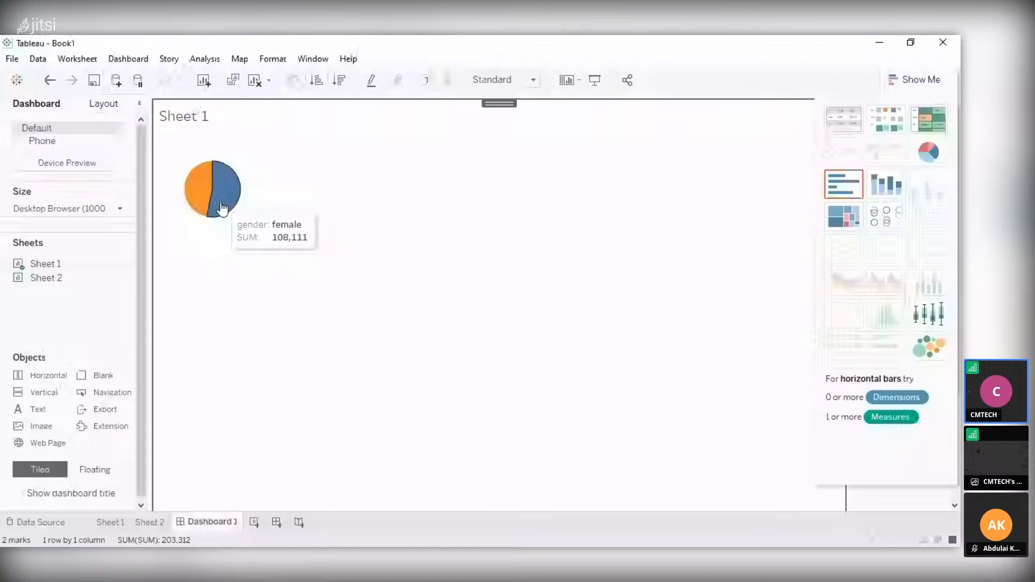
{"action": "left_click", "coordinate": [885, 184]}
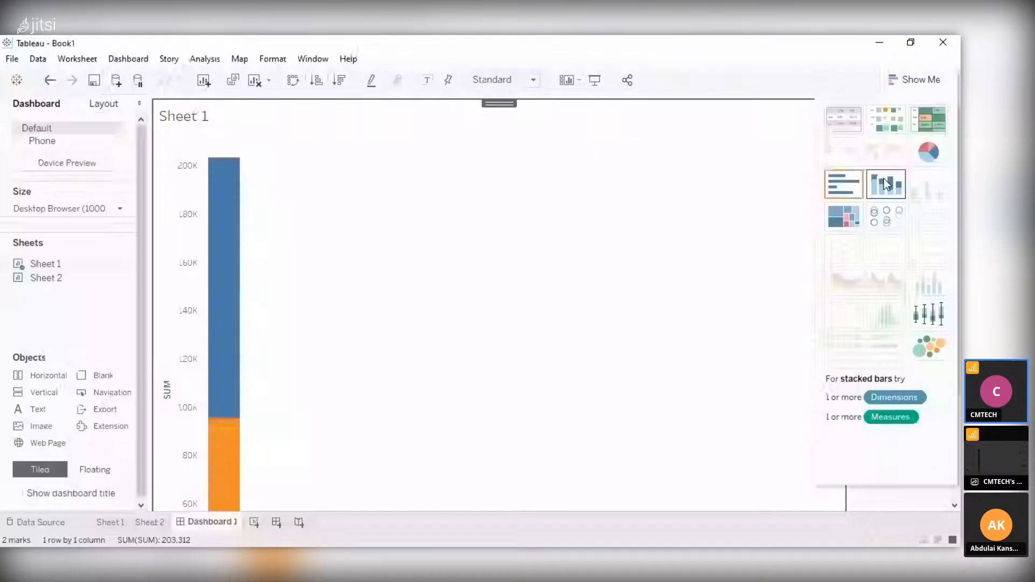
{"action": "left_click", "coordinate": [843, 184]}
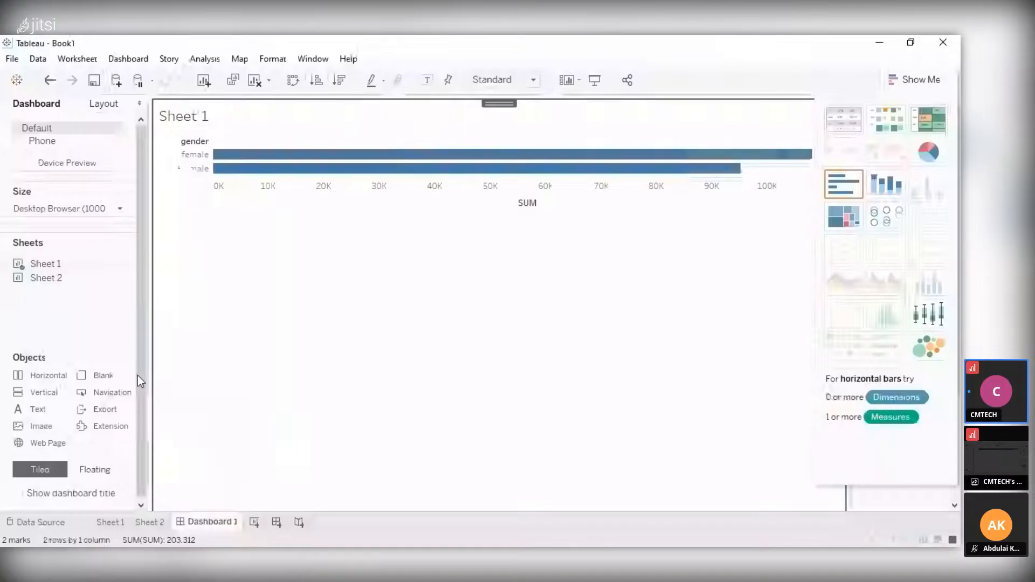
{"action": "left_click", "coordinate": [928, 120]}
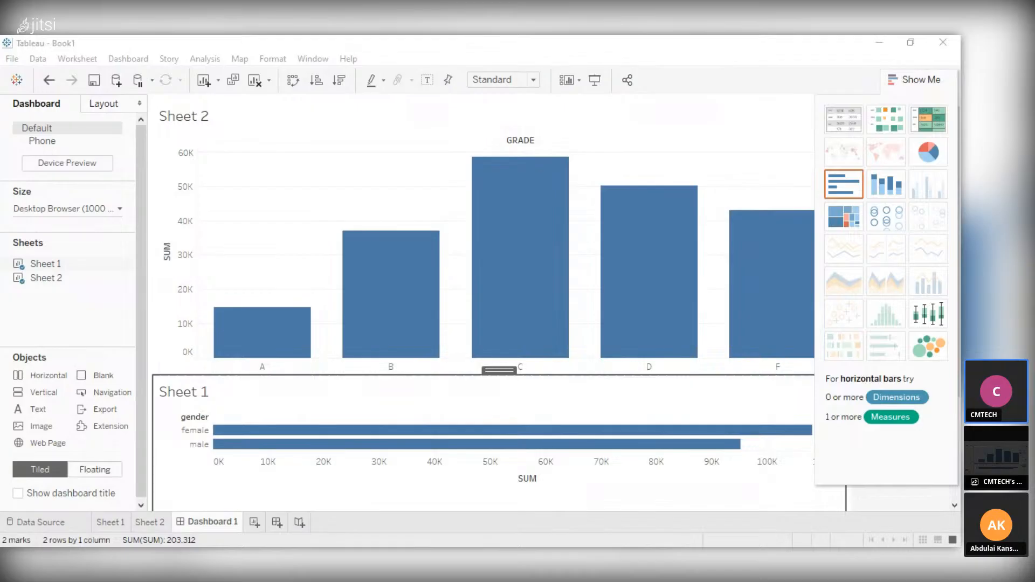
Create a new worksheet, Sheet 3, with math_score as the columns and SUM as the rows
{"action": "key", "text": "alt+Tab"}
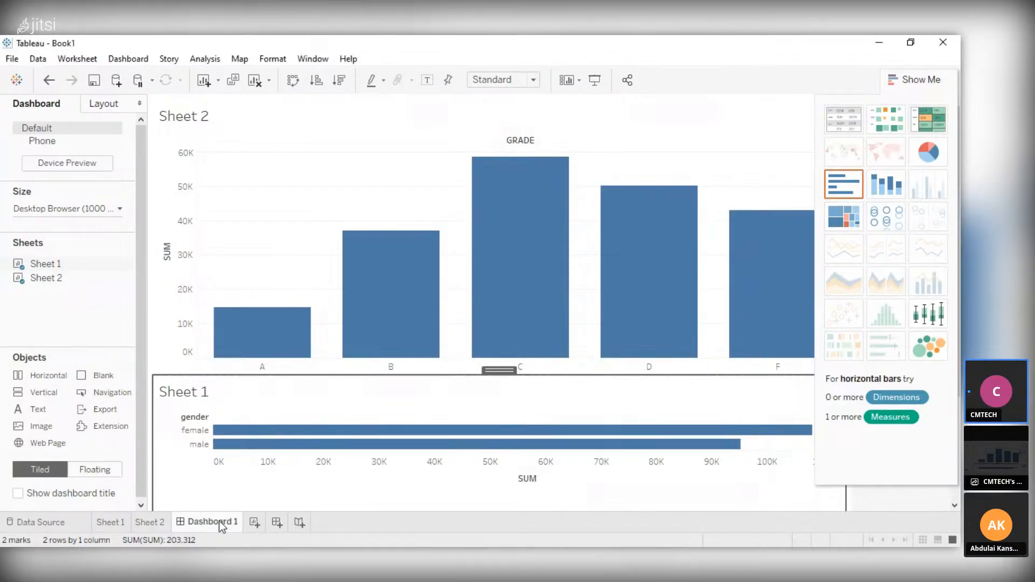
{"action": "left_click", "coordinate": [260, 525]}
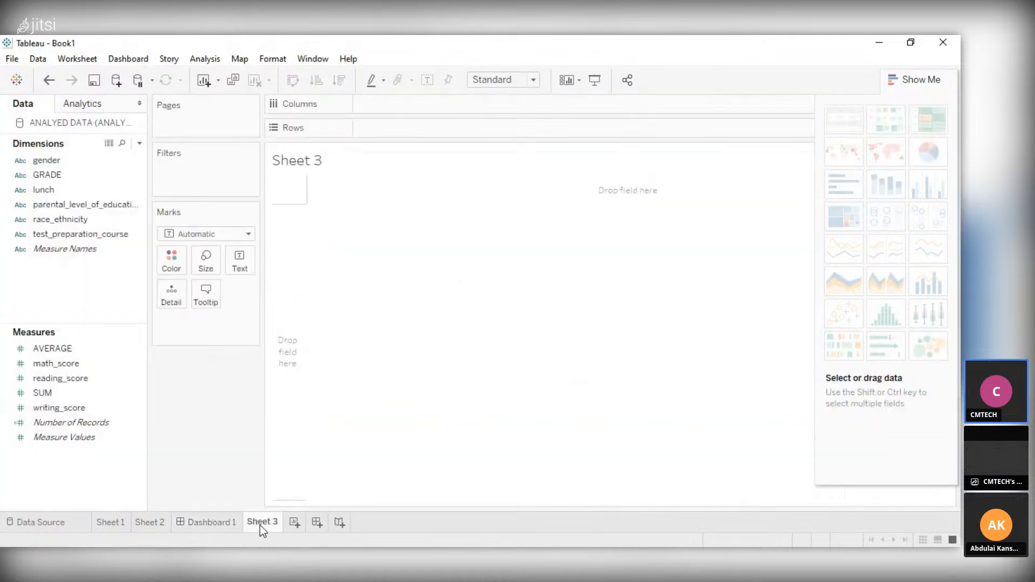
{"action": "left_click", "coordinate": [60, 190]}
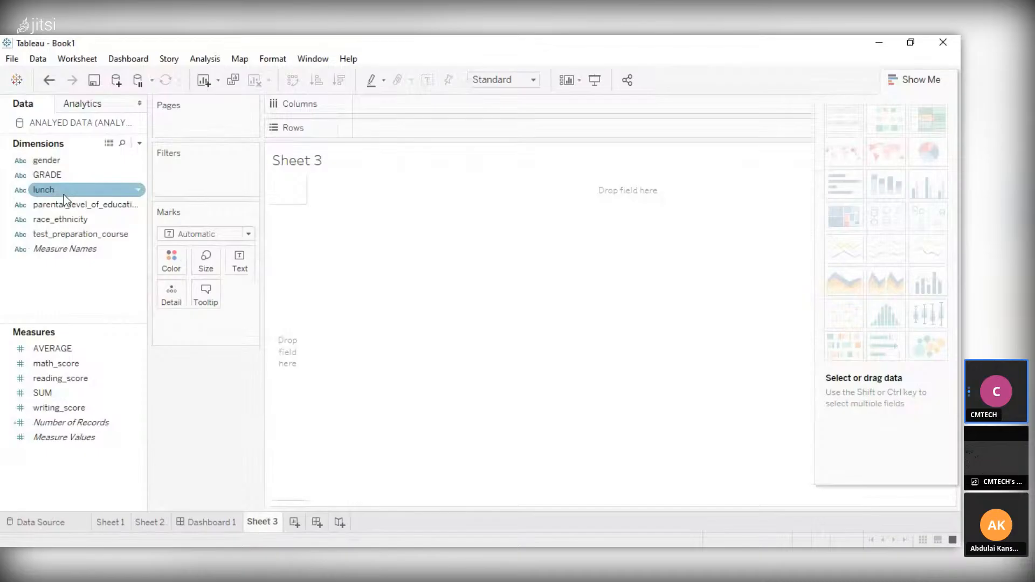
{"action": "left_click", "coordinate": [69, 349]}
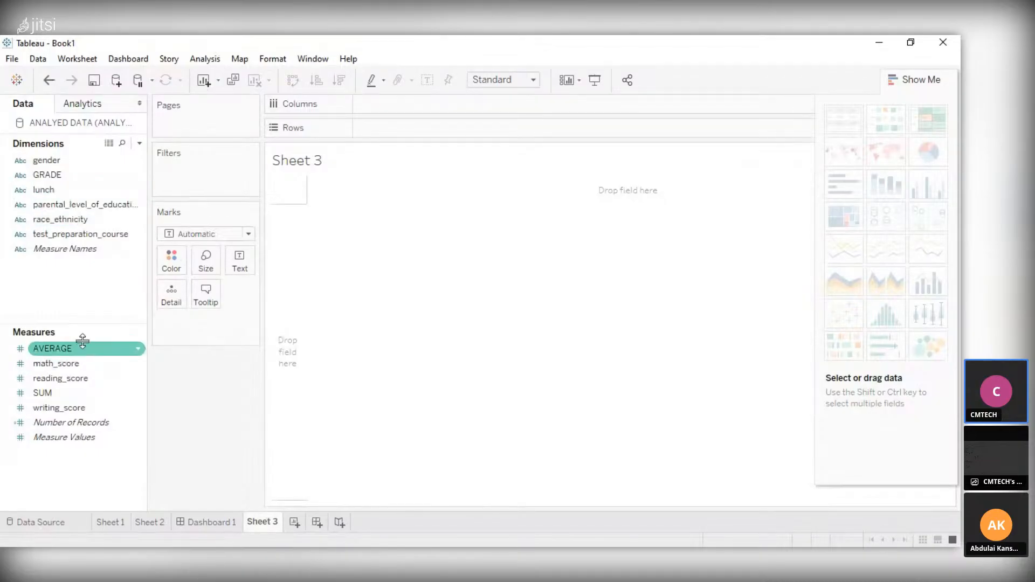
{"action": "left_click", "coordinate": [77, 364]}
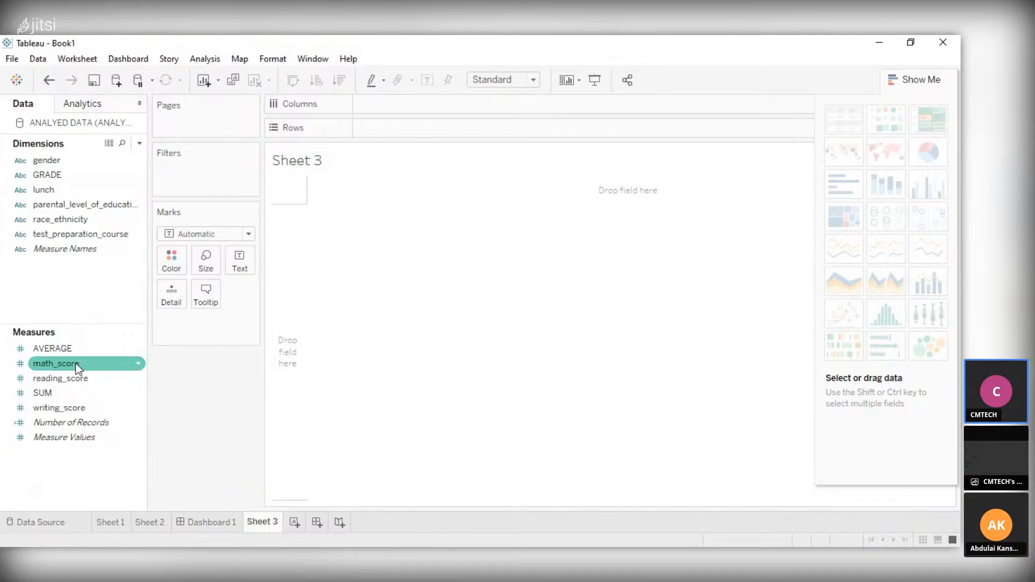
{"action": "left_click", "coordinate": [63, 394]}
{"action": "left_click", "coordinate": [69, 367]}
{"action": "left_click_drag", "start_coordinate": [69, 365], "coordinate": [400, 134]}
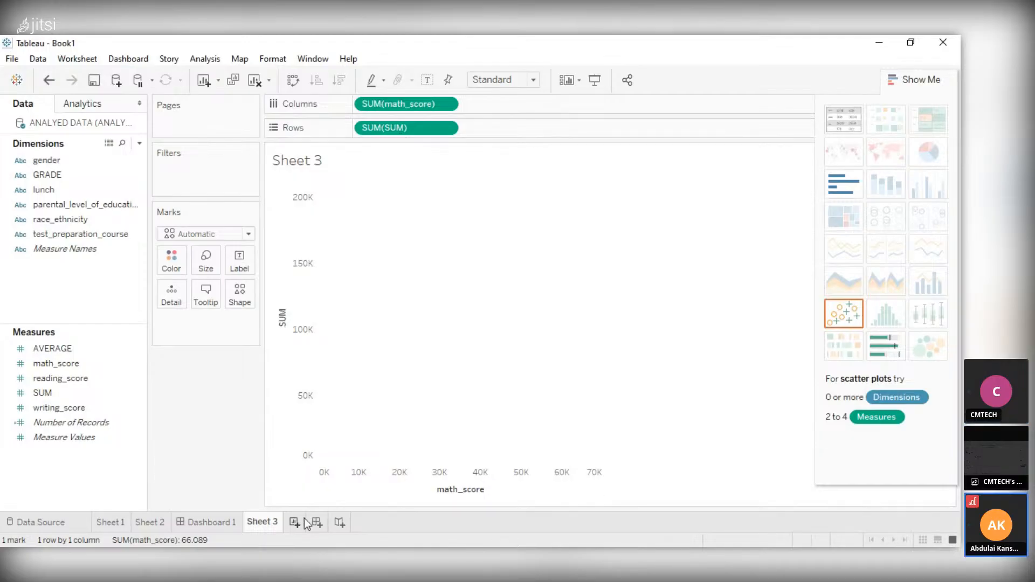
Place the Sheet 3 chart on Dashboard 1 beside the Sheet 2 chart
{"action": "left_click", "coordinate": [231, 522]}
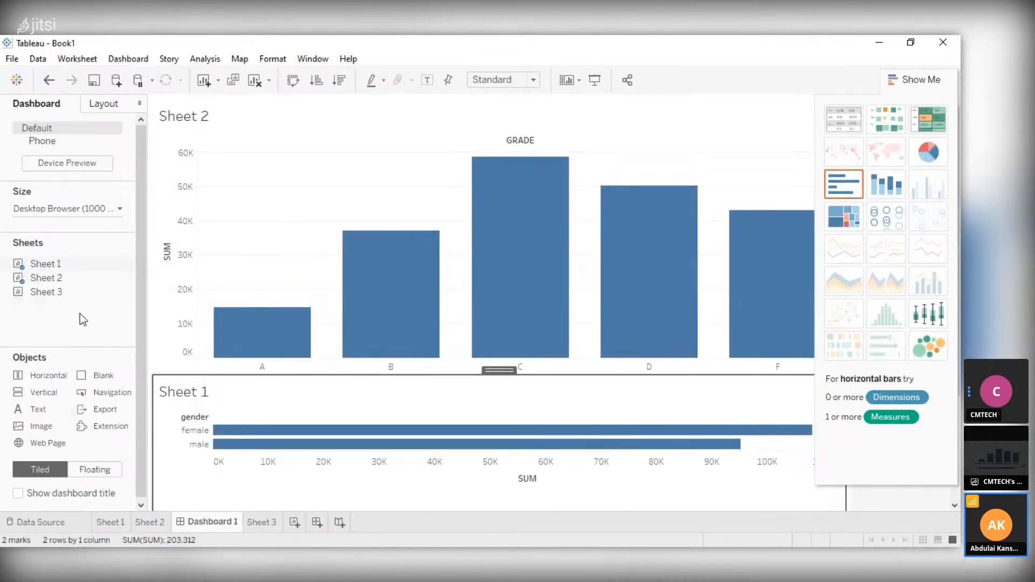
{"action": "double_click", "coordinate": [47, 294]}
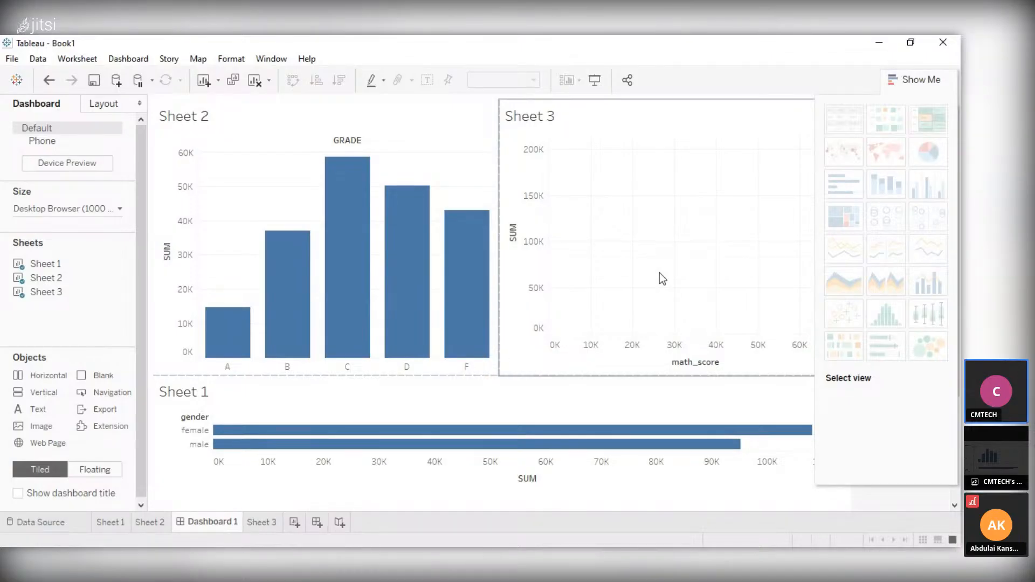
{"action": "left_click", "coordinate": [261, 522]}
{"action": "left_click", "coordinate": [215, 522]}
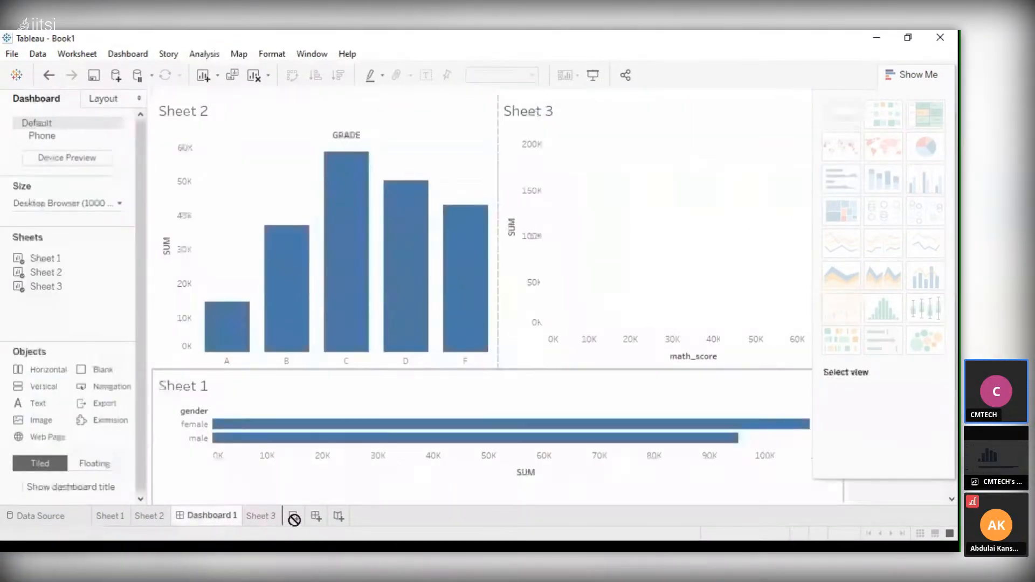
Reorder the workbook's sheets so that Dashboard 1 comes after Sheet 3
{"action": "left_click_drag", "start_coordinate": [294, 520], "coordinate": [260, 519]}
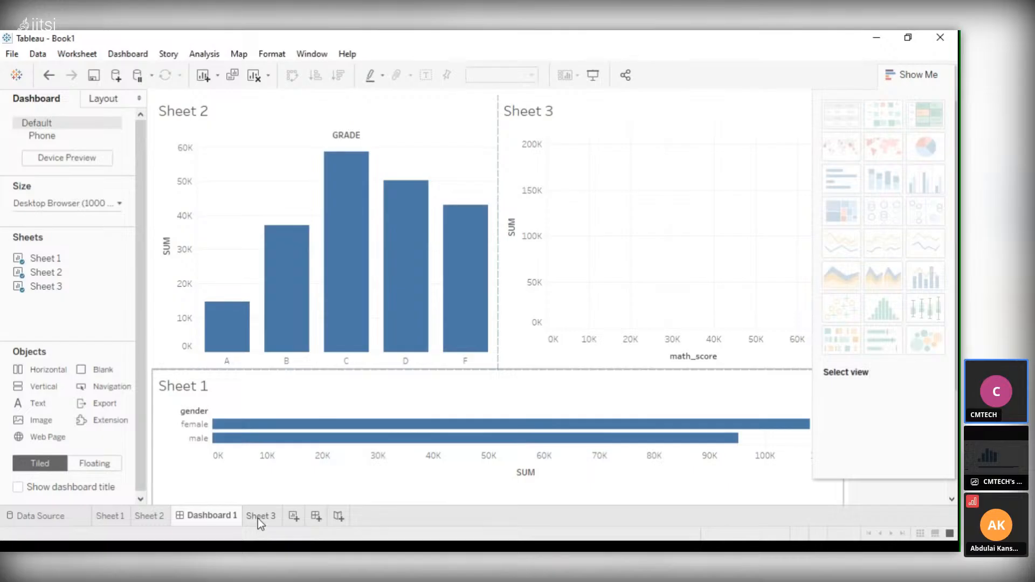
{"action": "left_click", "coordinate": [258, 518]}
{"action": "left_click_drag", "start_coordinate": [219, 515], "coordinate": [277, 516]}
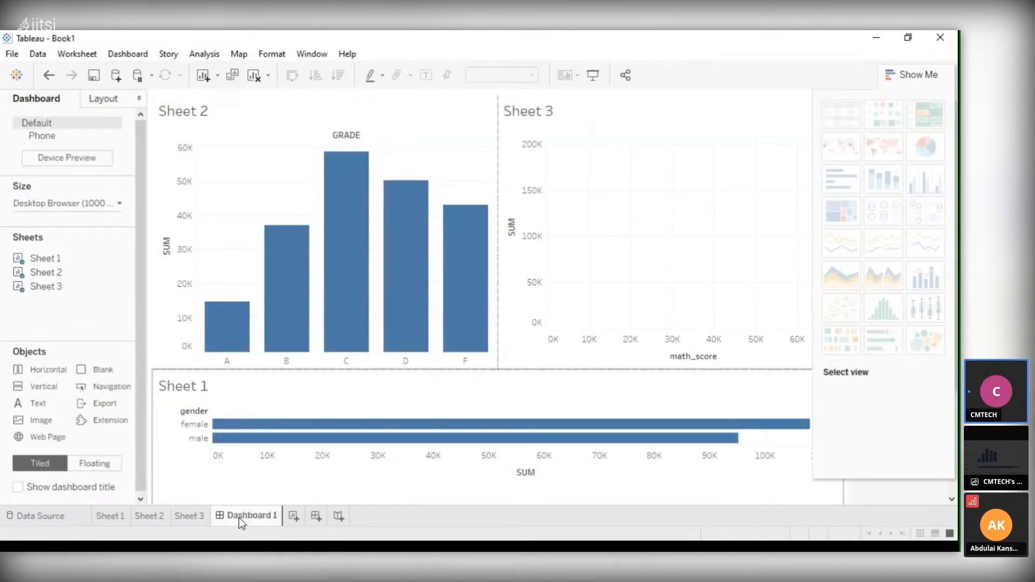
Replace SUM with gender on the rows of Sheet 3 and inspect the female math_score bar on the dashboard
{"action": "left_click", "coordinate": [191, 516]}
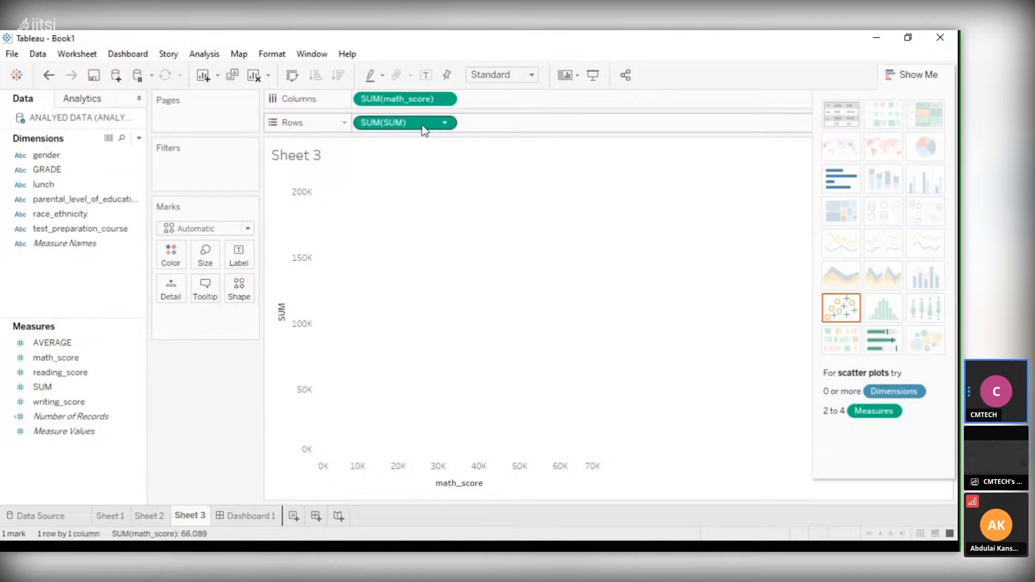
{"action": "left_click_drag", "start_coordinate": [423, 129], "coordinate": [374, 130]}
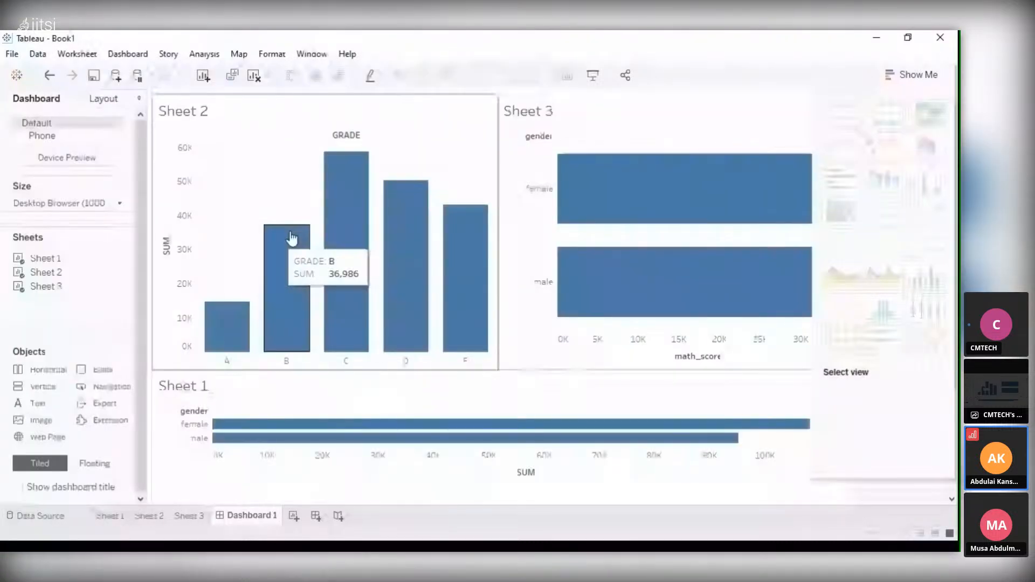
{"action": "mouse_move", "coordinate": [566, 163]}
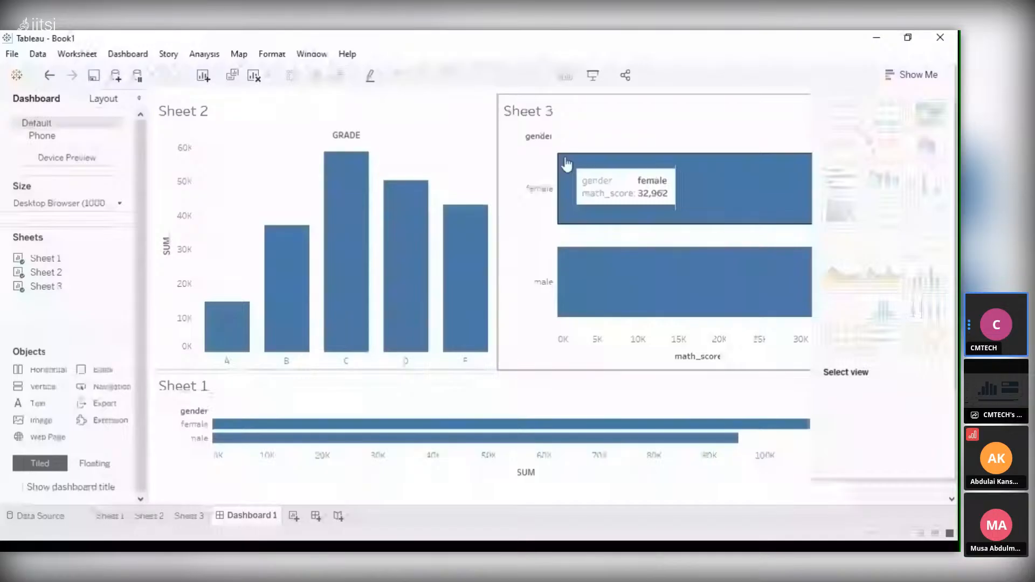
Try the pie chart, text table and circle view types for the Sheet 3 chart on the dashboard
{"action": "mouse_move", "coordinate": [666, 259]}
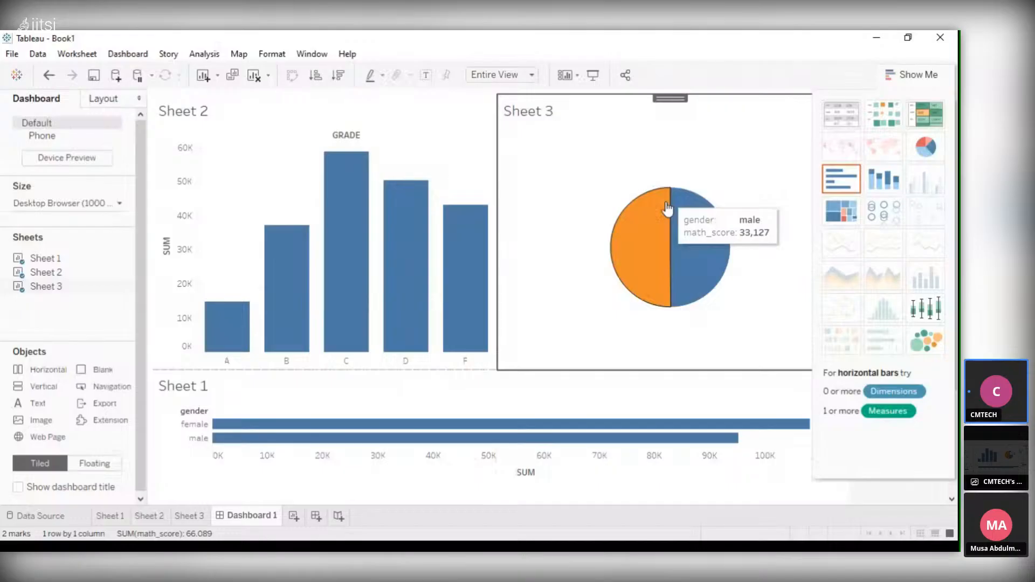
{"action": "scroll", "coordinate": [713, 216], "scroll_direction": "down", "scroll_amount": 1}
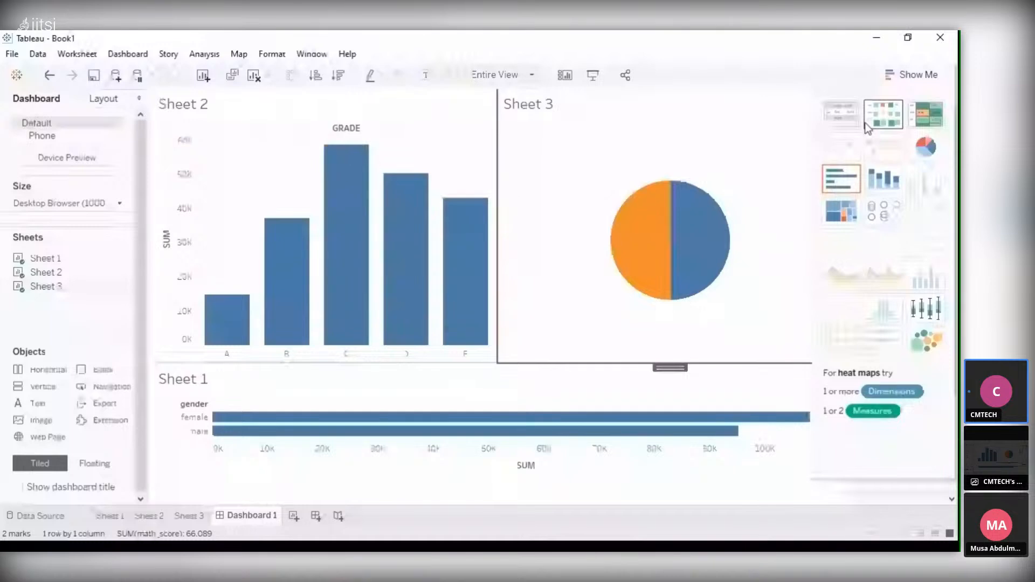
{"action": "left_click", "coordinate": [837, 126]}
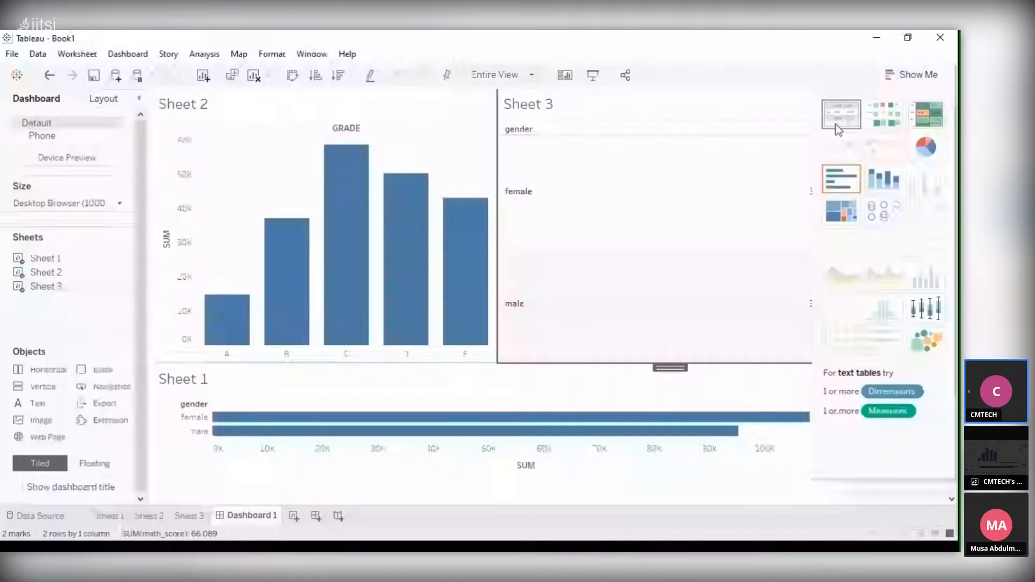
{"action": "left_click", "coordinate": [839, 183]}
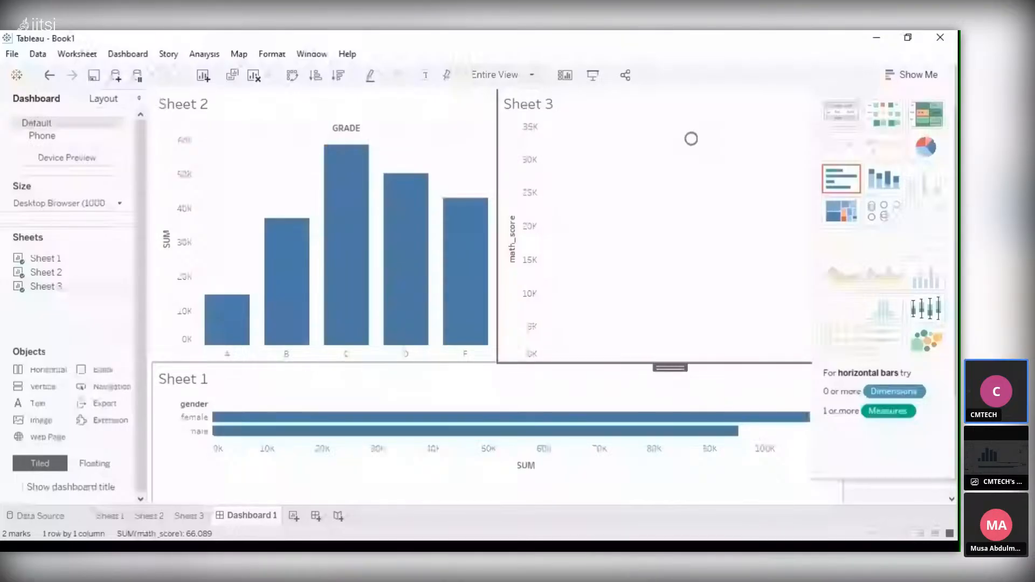
Try the stacked bars type for the dashboard's Sheet 1 chart and return it to horizontal bars
{"action": "left_click", "coordinate": [535, 467]}
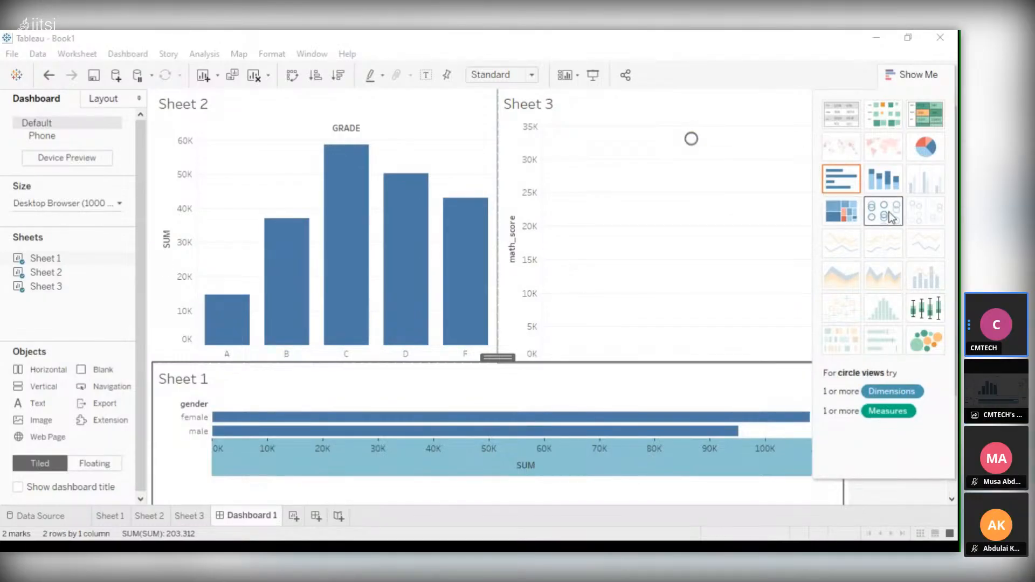
{"action": "mouse_move", "coordinate": [695, 147]}
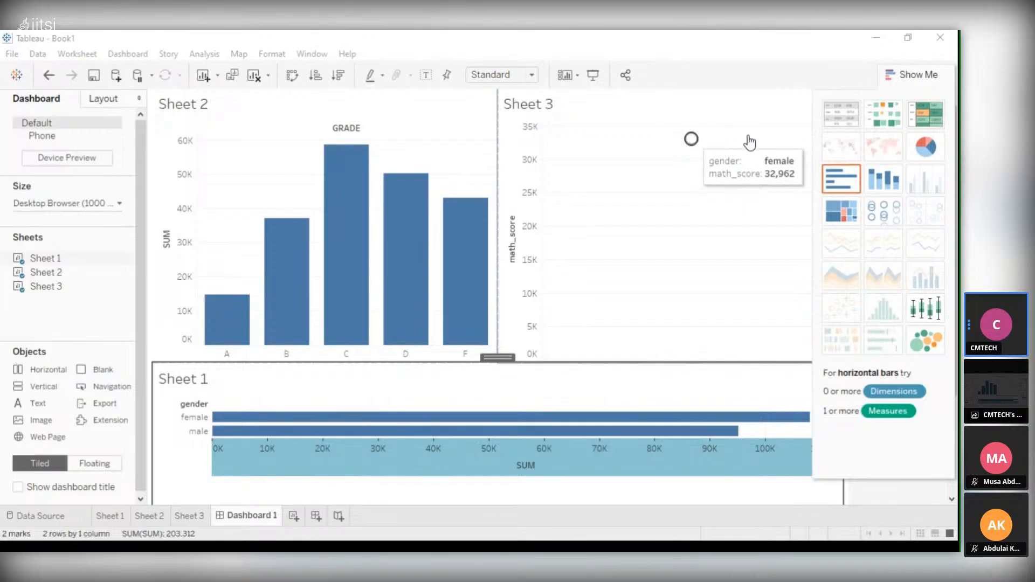
{"action": "left_click", "coordinate": [879, 180]}
{"action": "scroll", "coordinate": [470, 364], "scroll_direction": "down", "scroll_amount": 1}
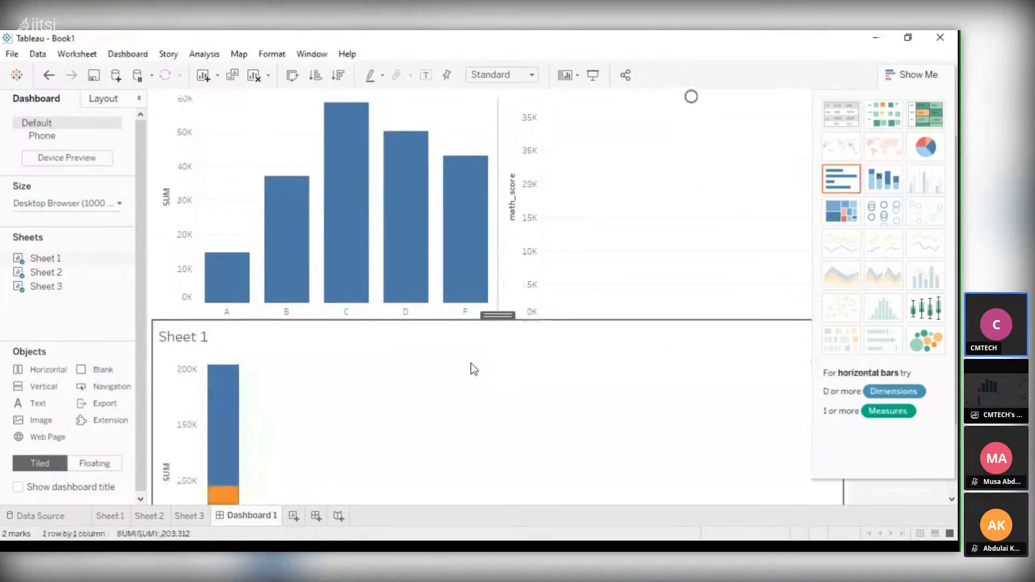
{"action": "scroll", "coordinate": [471, 364], "scroll_direction": "down", "scroll_amount": 2}
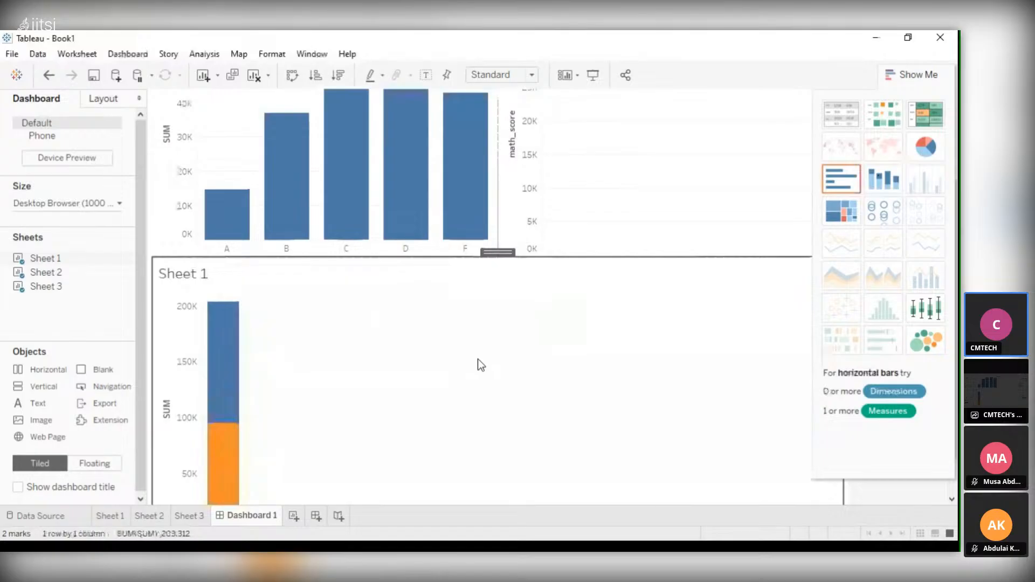
{"action": "scroll", "coordinate": [480, 353], "scroll_direction": "down", "scroll_amount": 1}
{"action": "scroll", "coordinate": [508, 347], "scroll_direction": "up", "scroll_amount": 2}
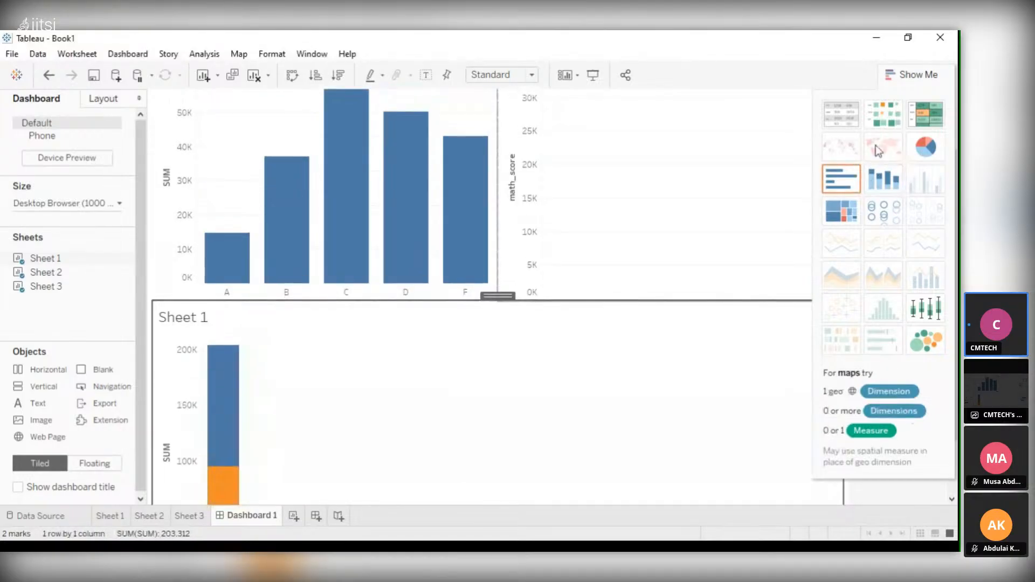
{"action": "left_click", "coordinate": [832, 189]}
Change the dashboard's Sheet 3 chart to stacked bars and select its male and female segments in turn
{"action": "left_click", "coordinate": [661, 188]}
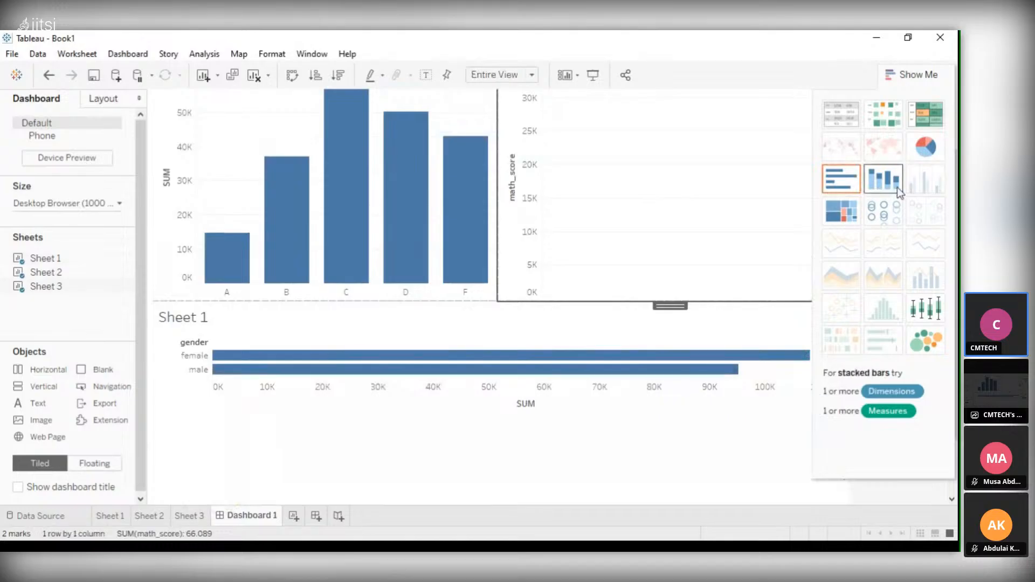
{"action": "left_click", "coordinate": [854, 184]}
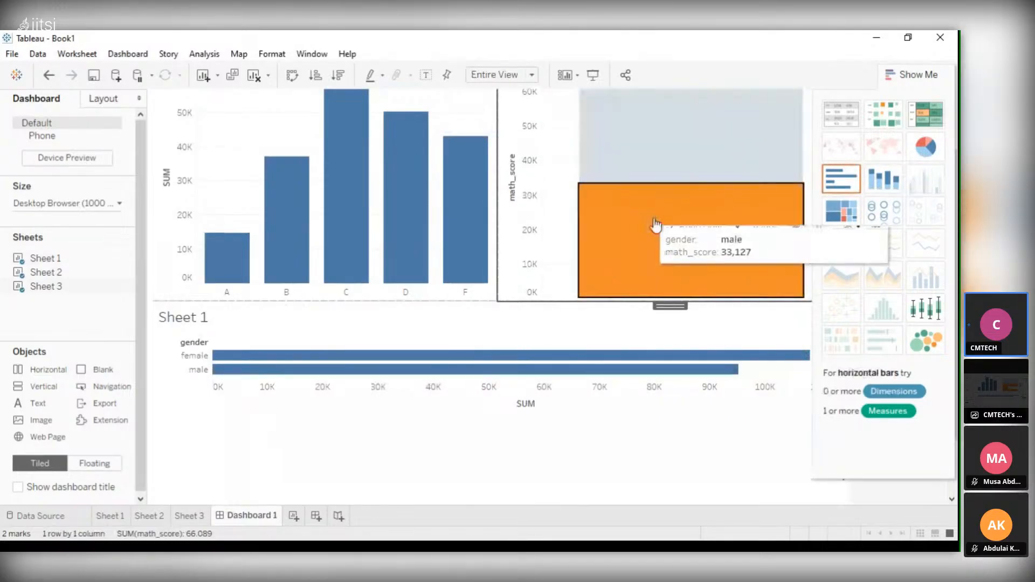
{"action": "left_click", "coordinate": [655, 225]}
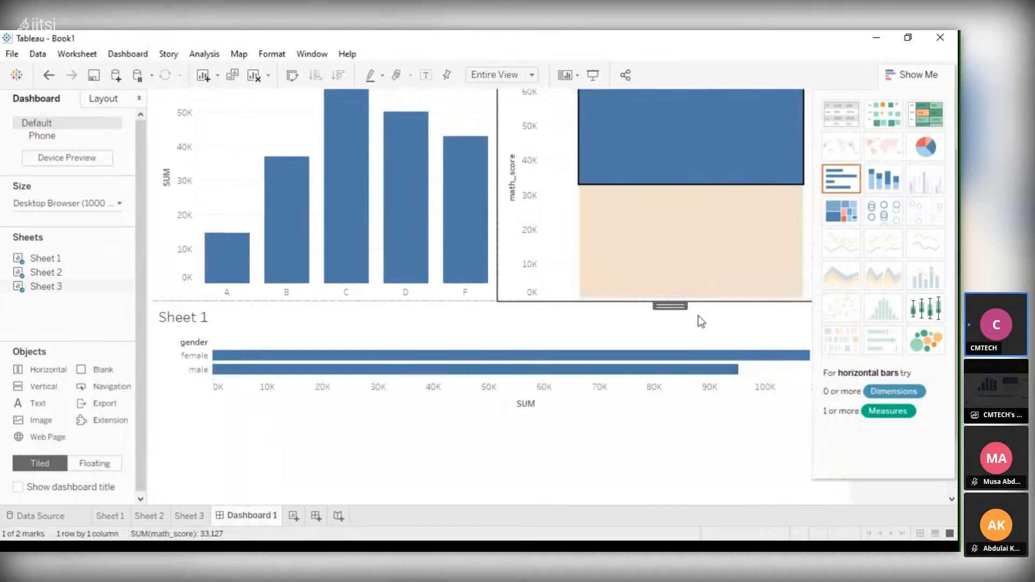
{"action": "scroll", "coordinate": [696, 269], "scroll_direction": "up", "scroll_amount": 2}
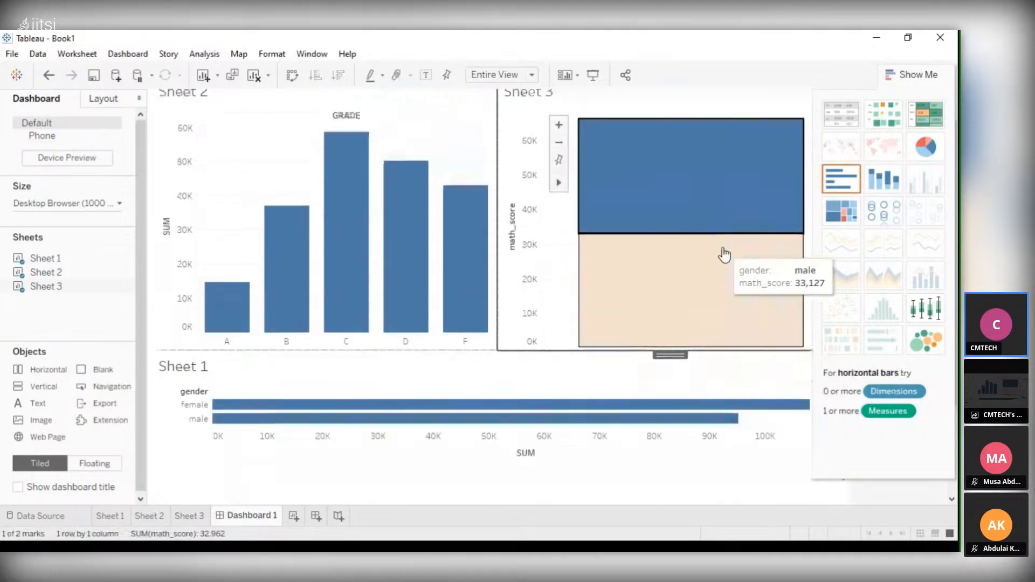
{"action": "scroll", "coordinate": [723, 255], "scroll_direction": "up", "scroll_amount": 1}
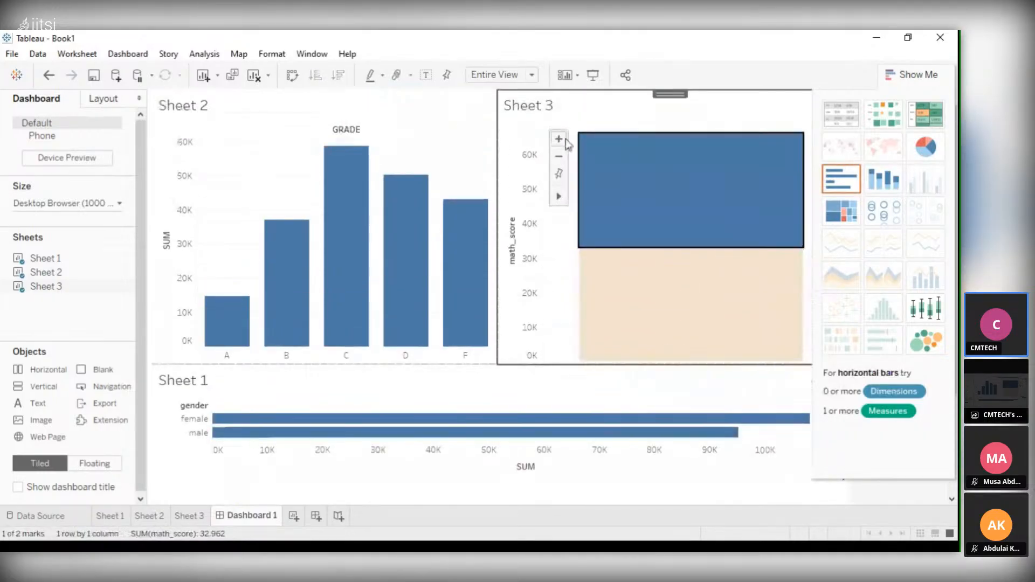
Return the Sheet 3 chart to horizontal bars and zoom its math_score axis in and out
{"action": "left_click", "coordinate": [558, 141]}
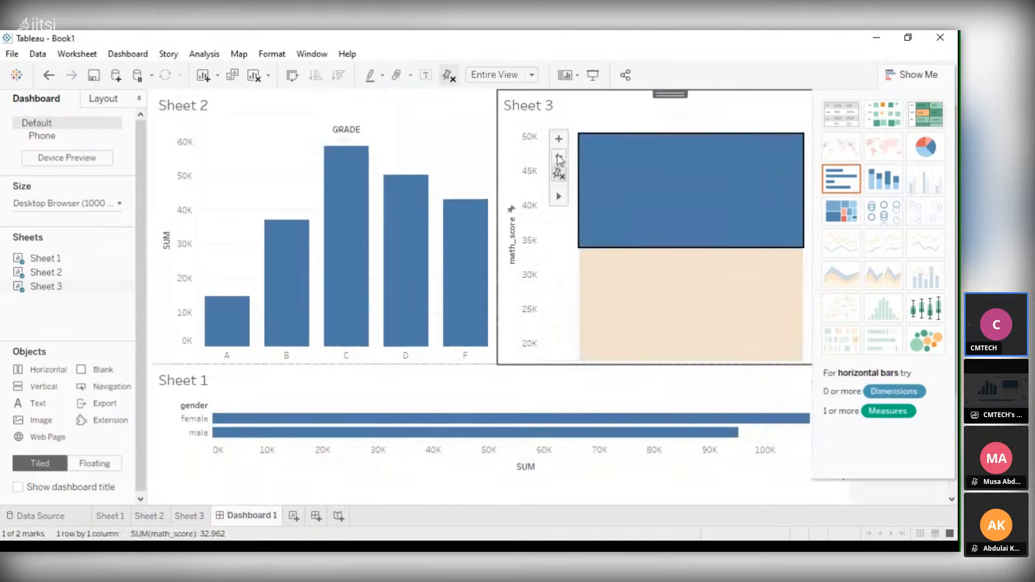
{"action": "left_click", "coordinate": [559, 157]}
{"action": "left_click", "coordinate": [563, 158]}
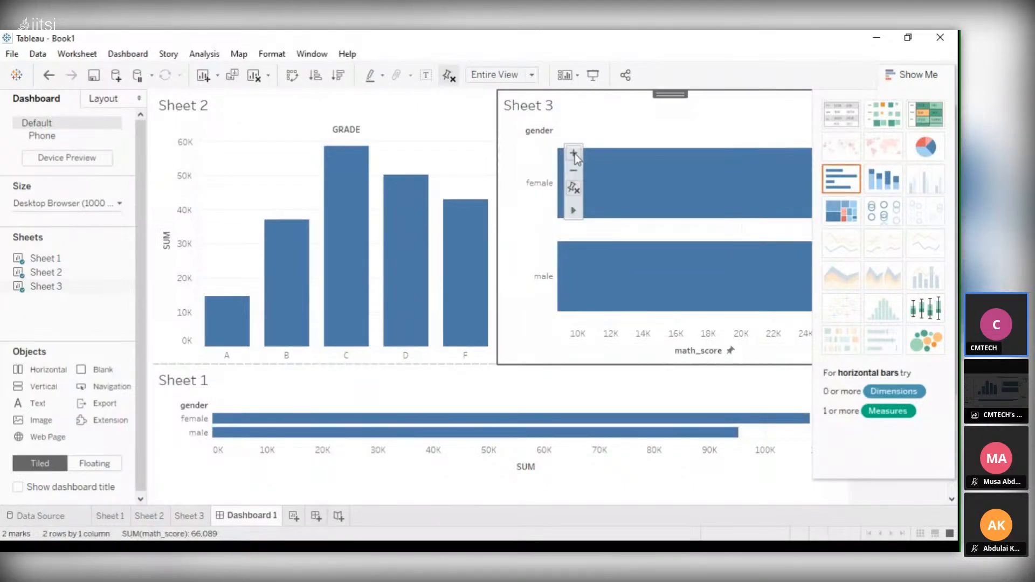
{"action": "left_click", "coordinate": [574, 171]}
{"action": "left_click", "coordinate": [575, 172]}
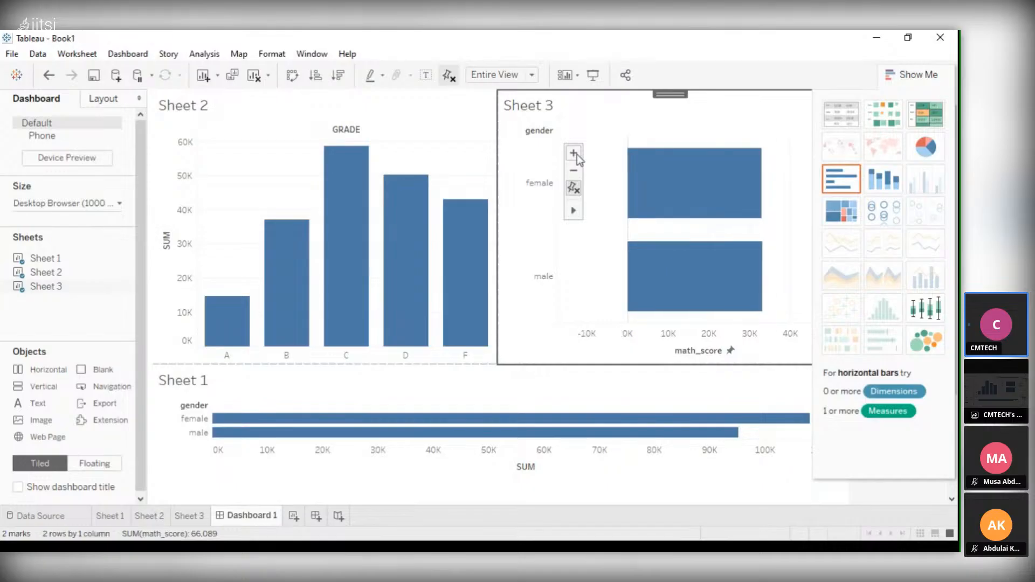
Try the packed bubbles and pie chart types for the dashboard's Sheet 3 chart and return it to horizontal bars
{"action": "mouse_move", "coordinate": [673, 176]}
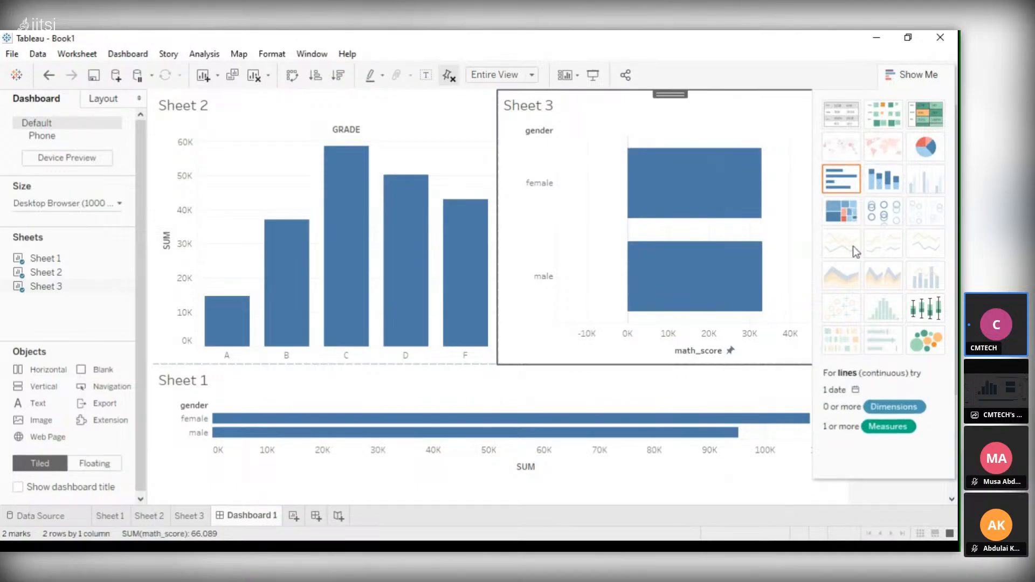
{"action": "left_click", "coordinate": [934, 338]}
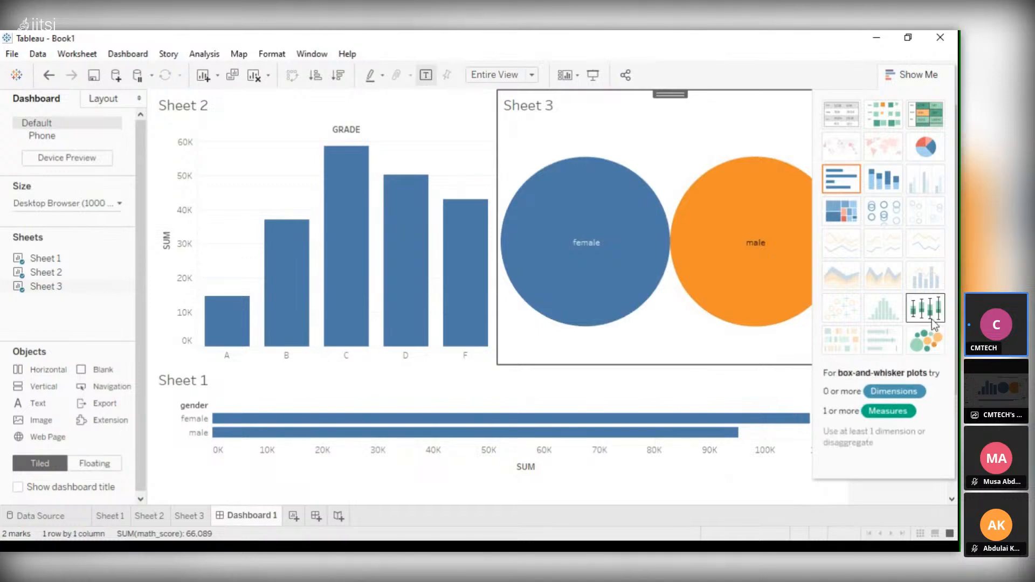
{"action": "left_click", "coordinate": [934, 322]}
{"action": "left_click", "coordinate": [925, 340]}
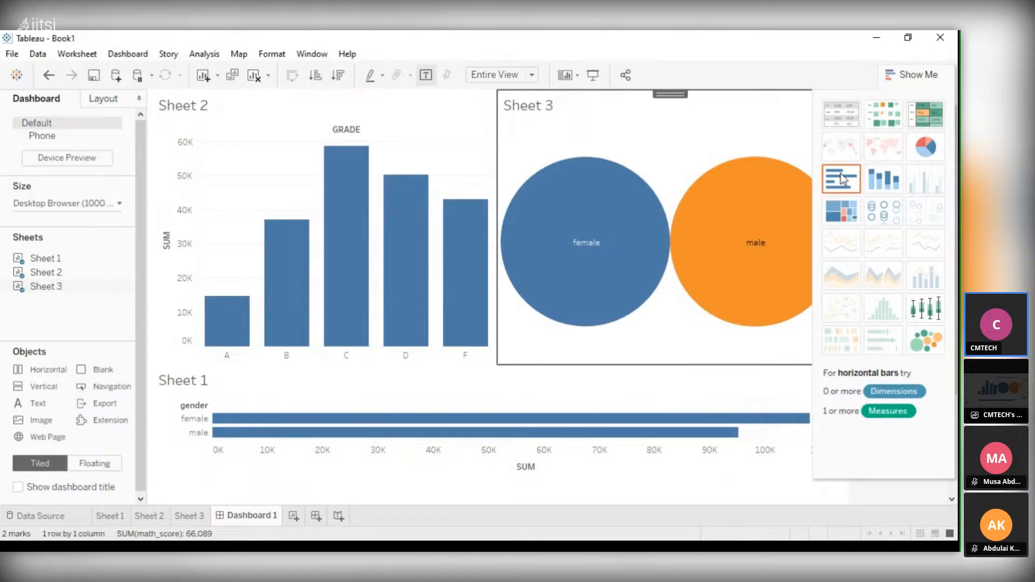
{"action": "left_click", "coordinate": [841, 178]}
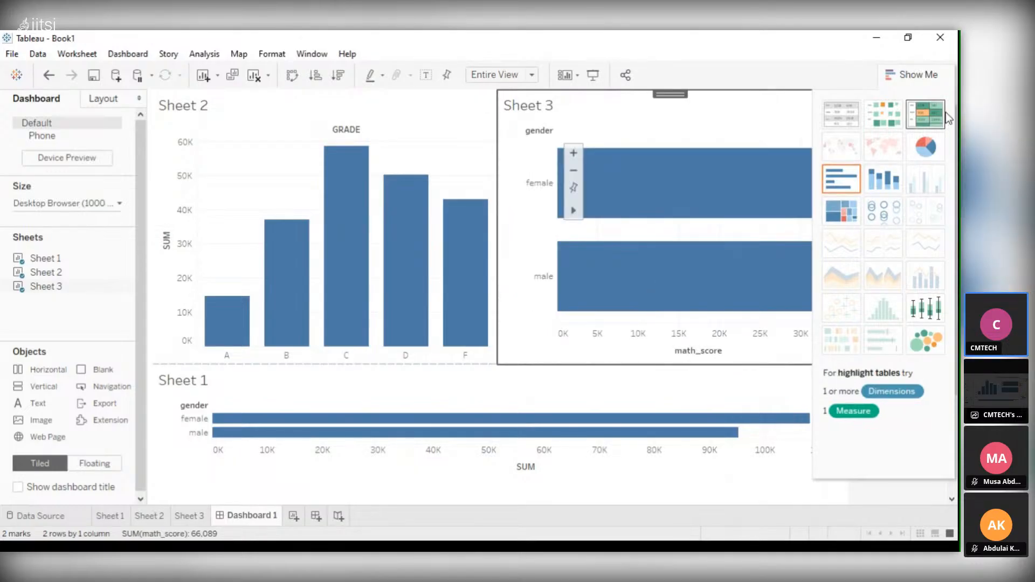
{"action": "left_click", "coordinate": [925, 114]}
{"action": "left_click", "coordinate": [925, 147]}
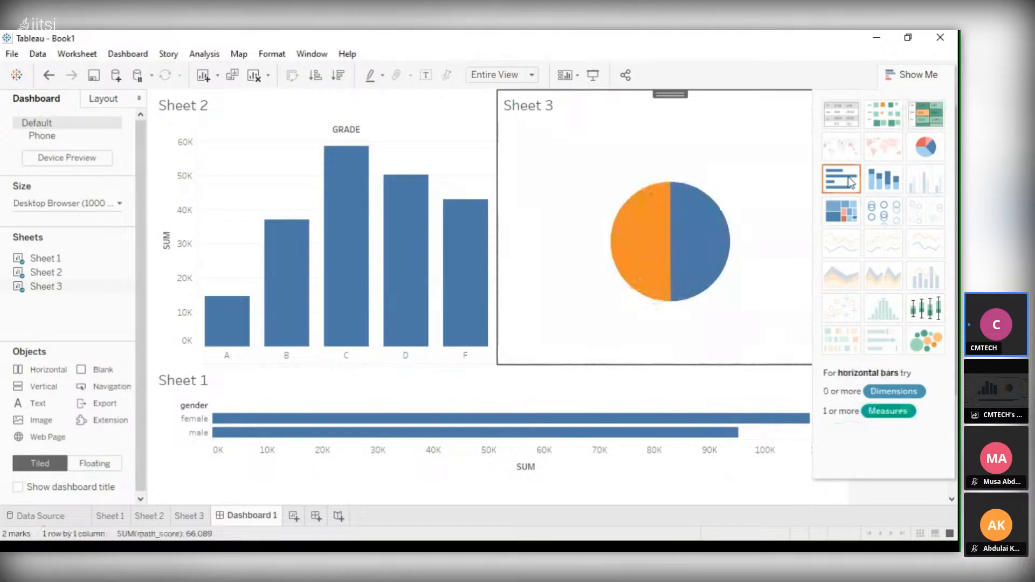
{"action": "left_click", "coordinate": [850, 182]}
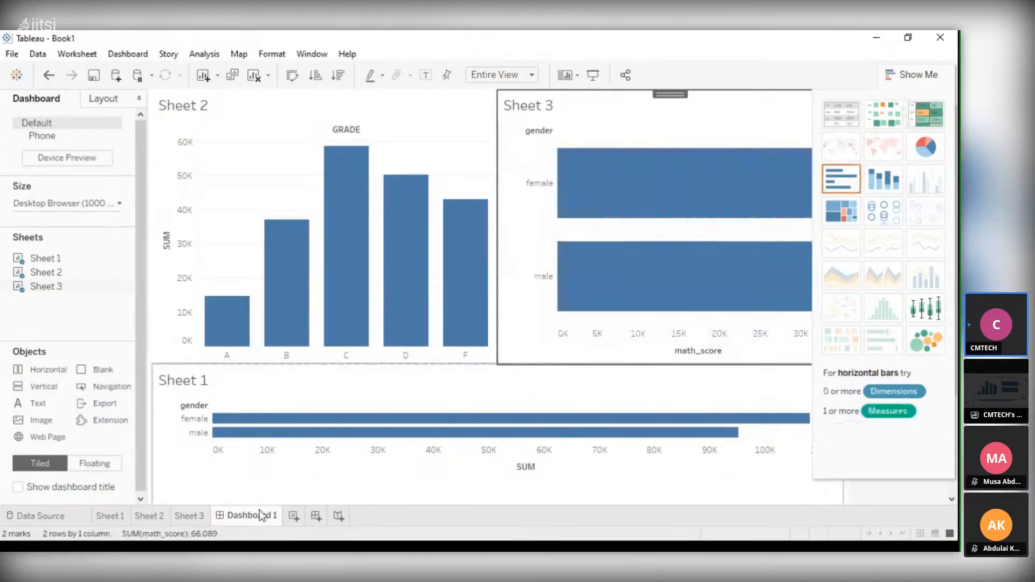
Add a new worksheet and place it between Sheet 3 and Dashboard 1
{"action": "left_click", "coordinate": [293, 516]}
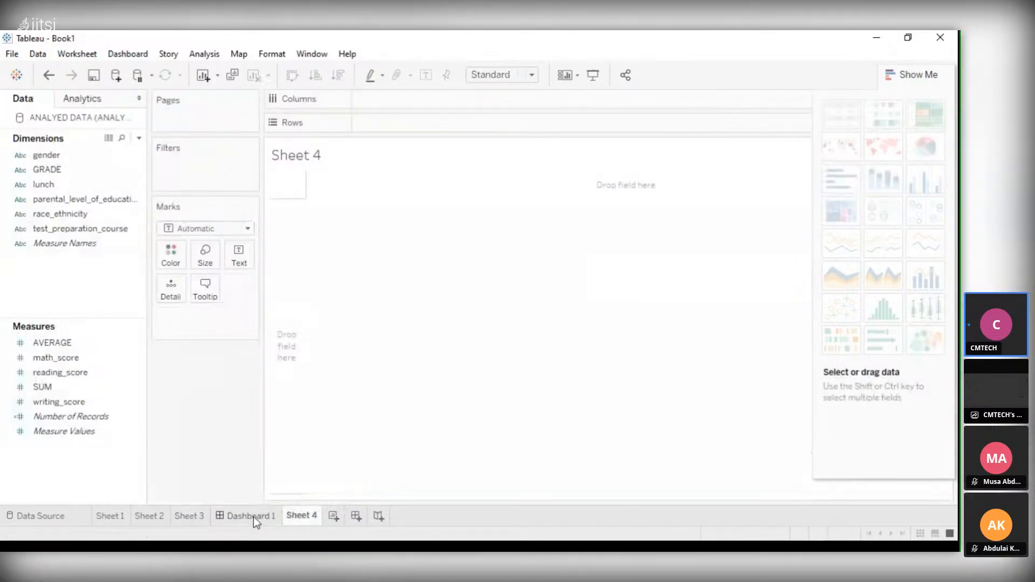
{"action": "mouse_move", "coordinate": [254, 516]}
{"action": "left_mouse_down"}
{"action": "mouse_move", "coordinate": [346, 518]}
{"action": "mouse_move", "coordinate": [238, 519]}
{"action": "left_mouse_up"}
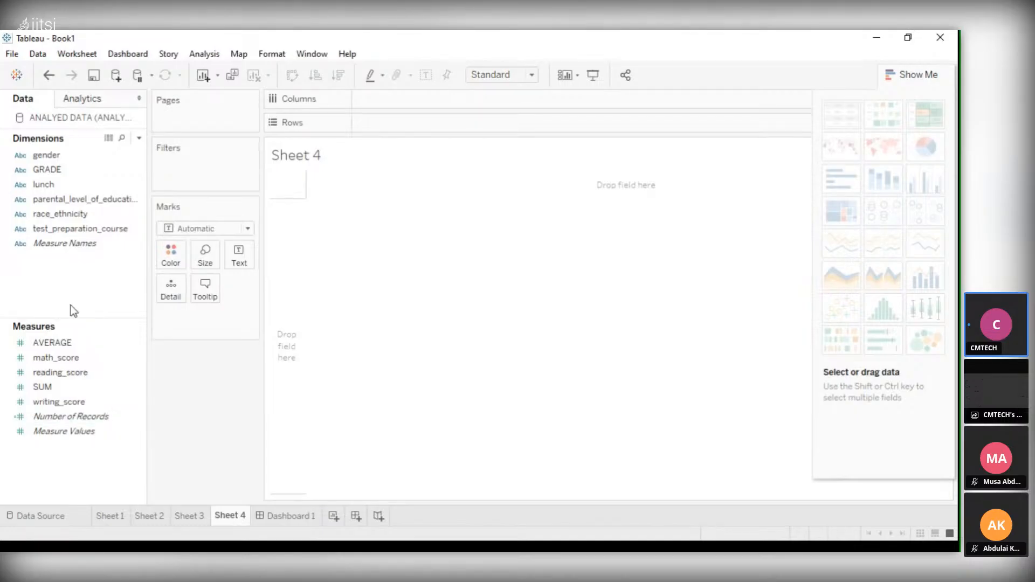
Chart reading_score by gender on Sheet 4, with gender in the columns and the sum of reading_score in the rows
{"action": "left_click", "coordinate": [69, 199]}
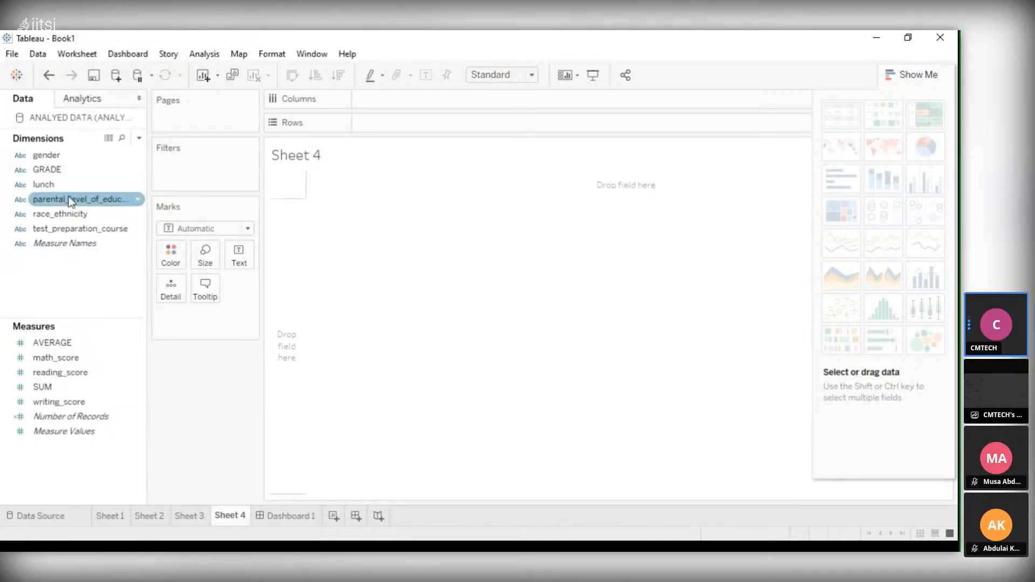
{"action": "left_click", "coordinate": [61, 157]}
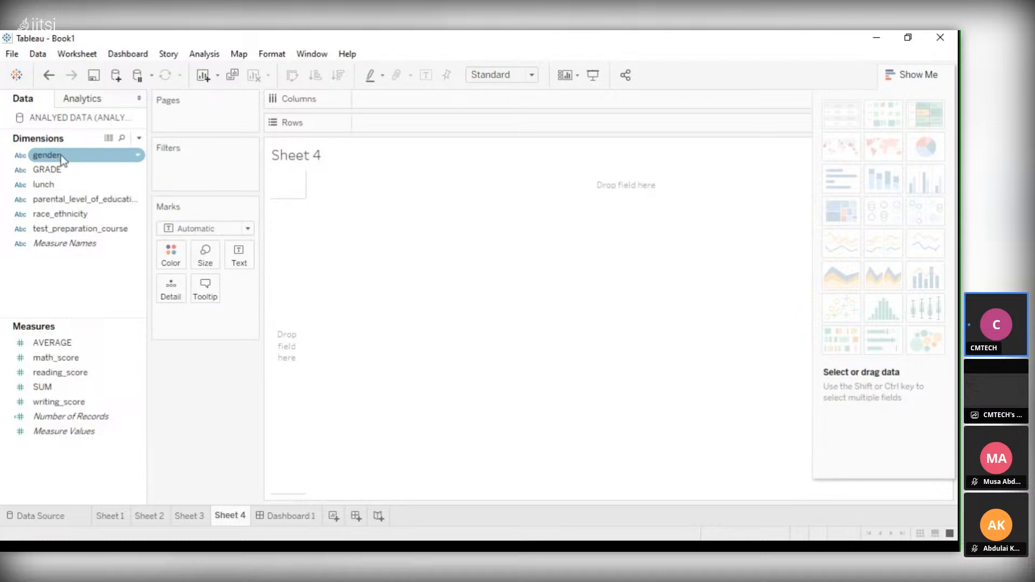
{"action": "left_click", "coordinate": [63, 160]}
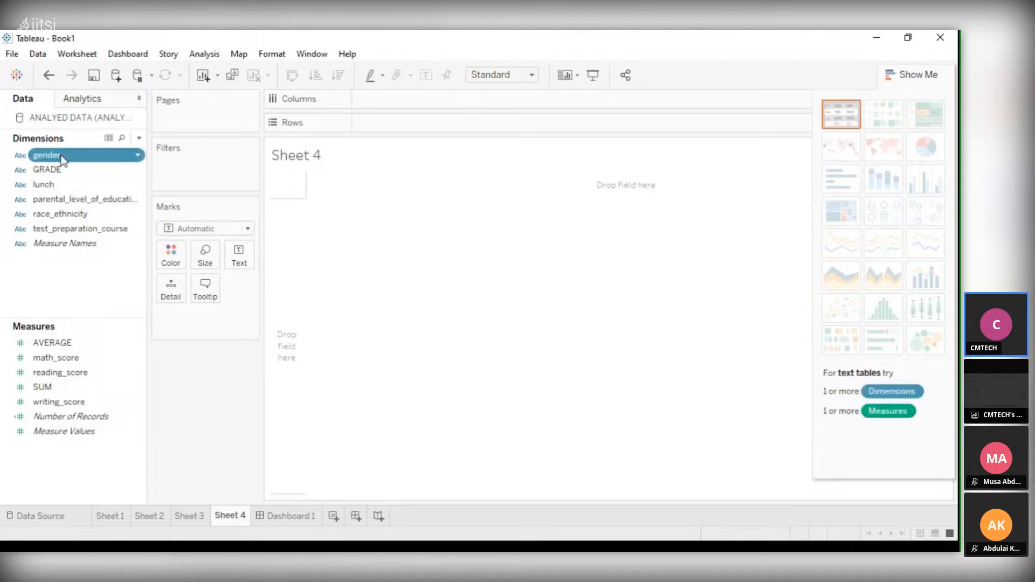
{"action": "left_click_drag", "start_coordinate": [62, 160], "coordinate": [251, 123]}
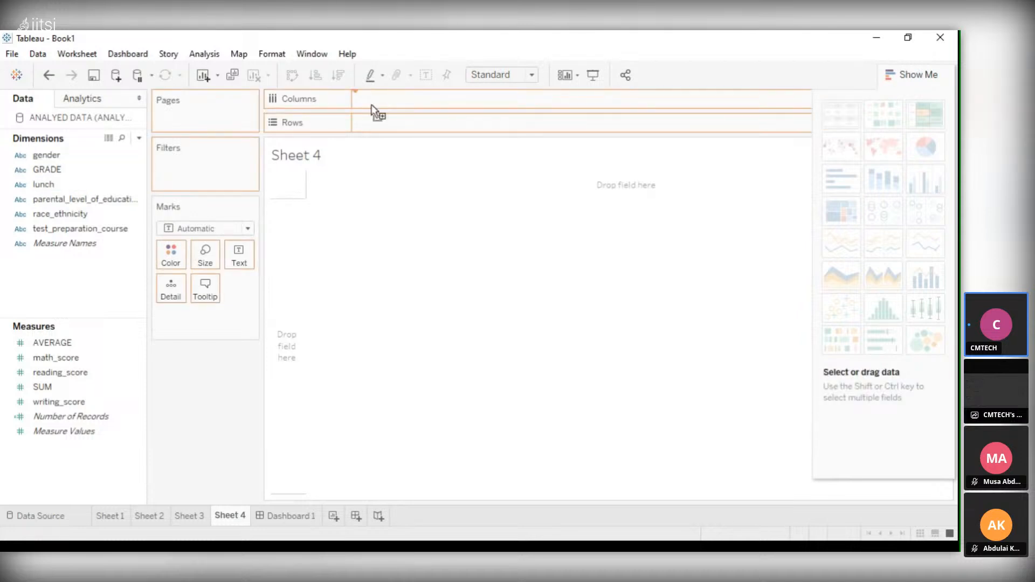
{"action": "left_click_drag", "start_coordinate": [371, 104], "coordinate": [370, 104]}
{"action": "left_click", "coordinate": [54, 372]}
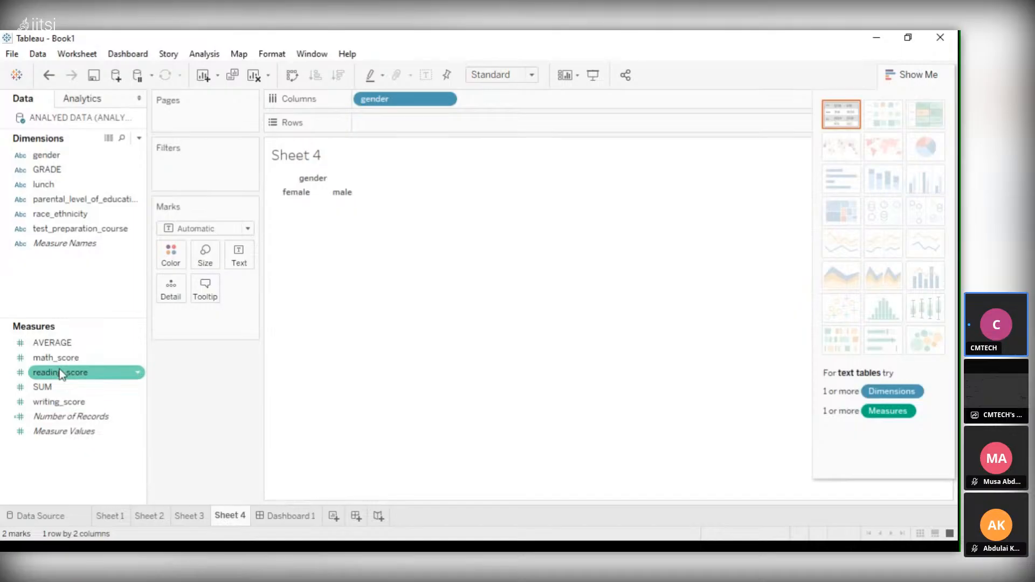
{"action": "left_click_drag", "start_coordinate": [60, 372], "coordinate": [437, 136]}
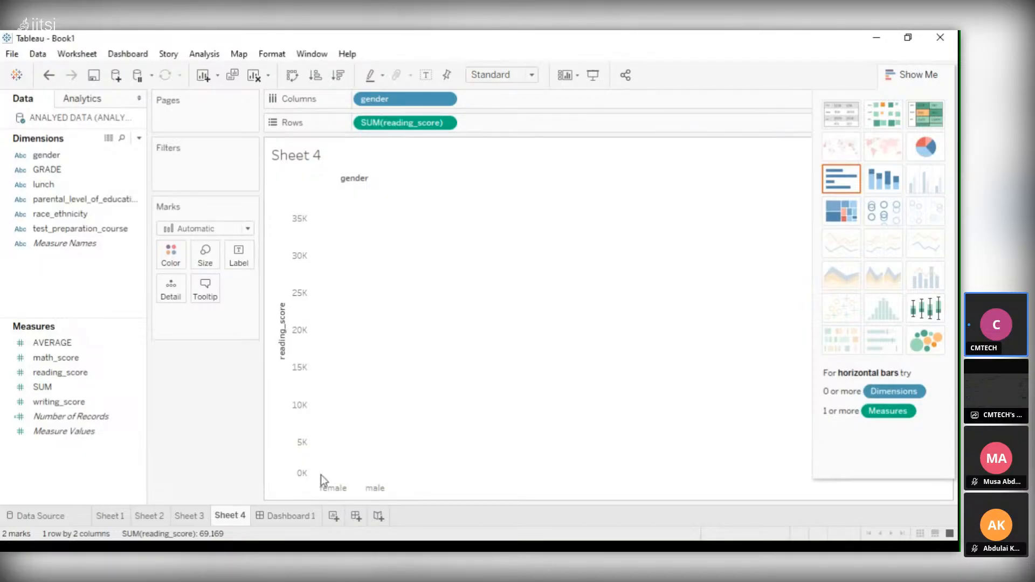
Add Sheet 4 to Dashboard 1 below Sheet 3, beside Sheet 1, and inspect its female reading_score bar
{"action": "left_click", "coordinate": [291, 515]}
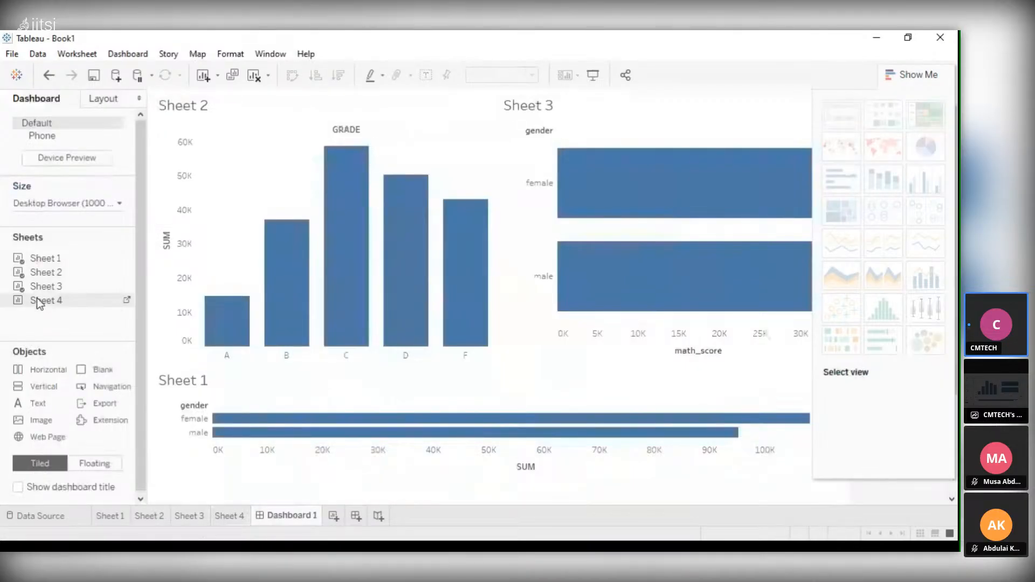
{"action": "left_click_drag", "start_coordinate": [39, 303], "coordinate": [608, 352]}
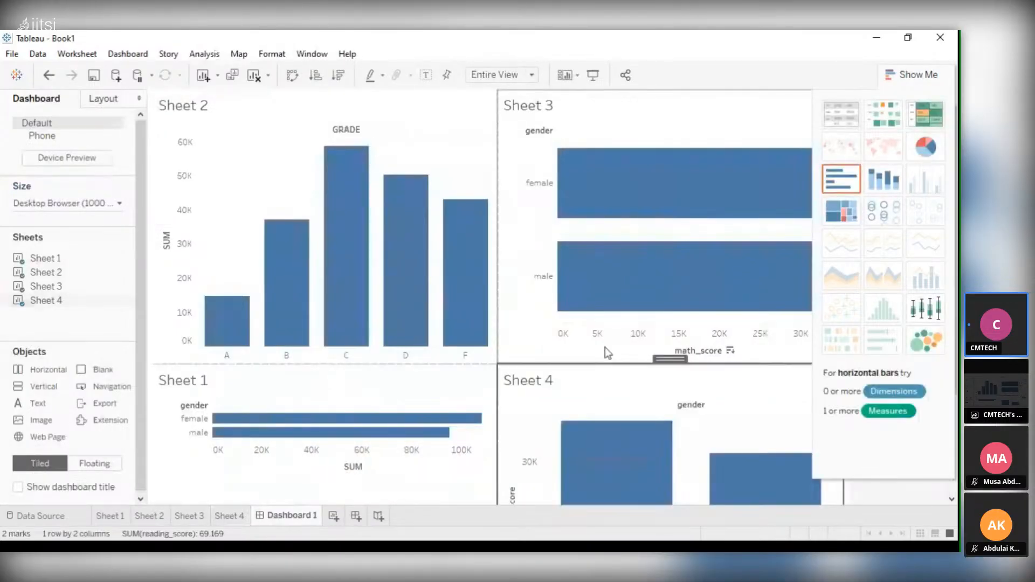
{"action": "scroll", "coordinate": [609, 353], "scroll_direction": "down", "scroll_amount": 3}
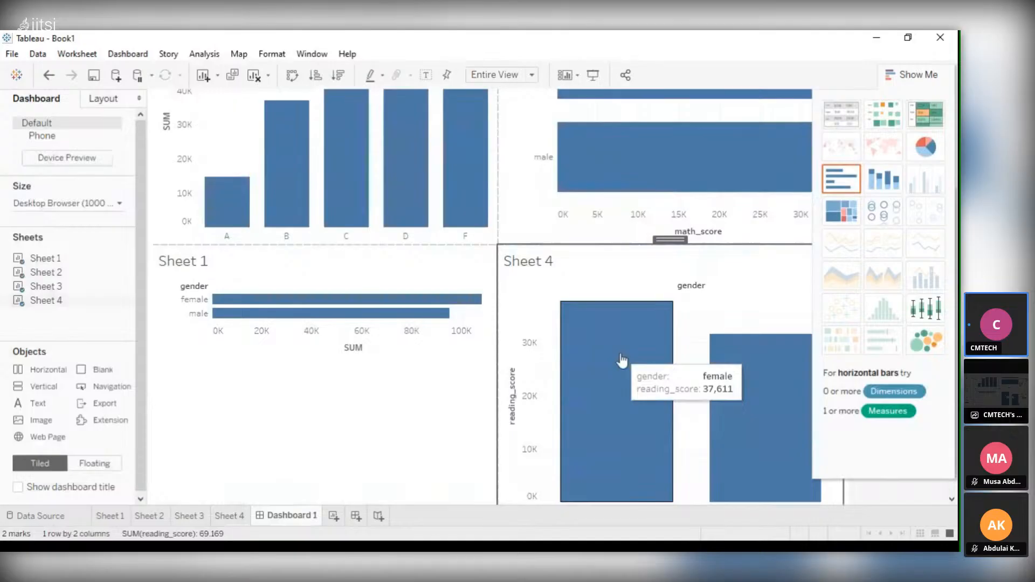
{"action": "scroll", "coordinate": [622, 360], "scroll_direction": "down", "scroll_amount": 1}
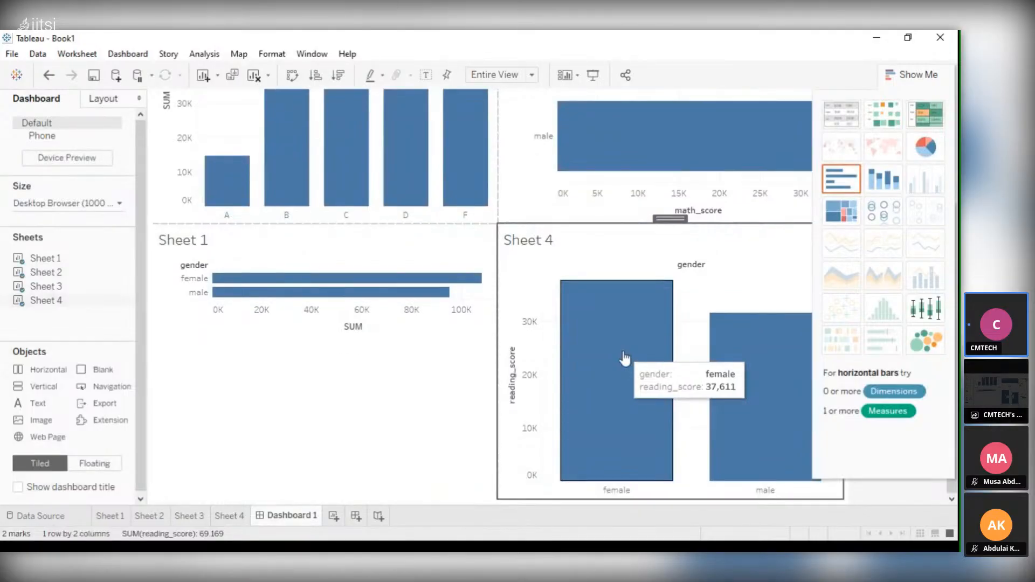
{"action": "mouse_move", "coordinate": [573, 422]}
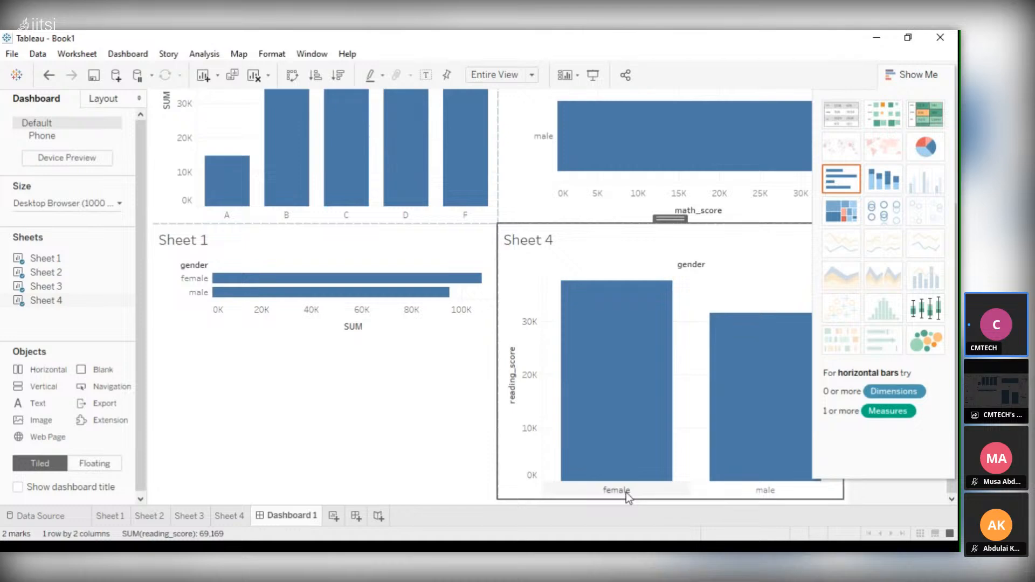
{"action": "mouse_move", "coordinate": [636, 285]}
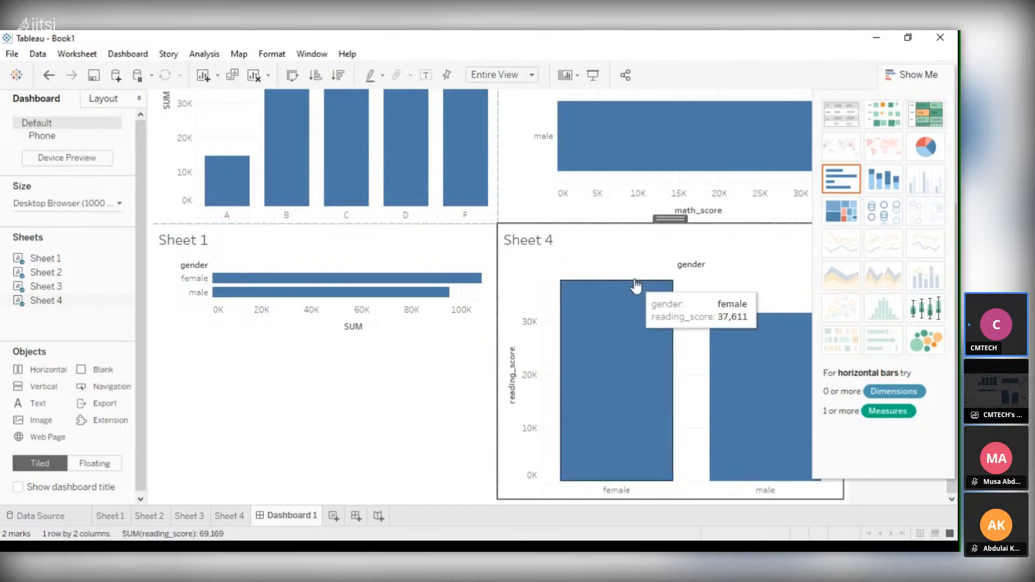
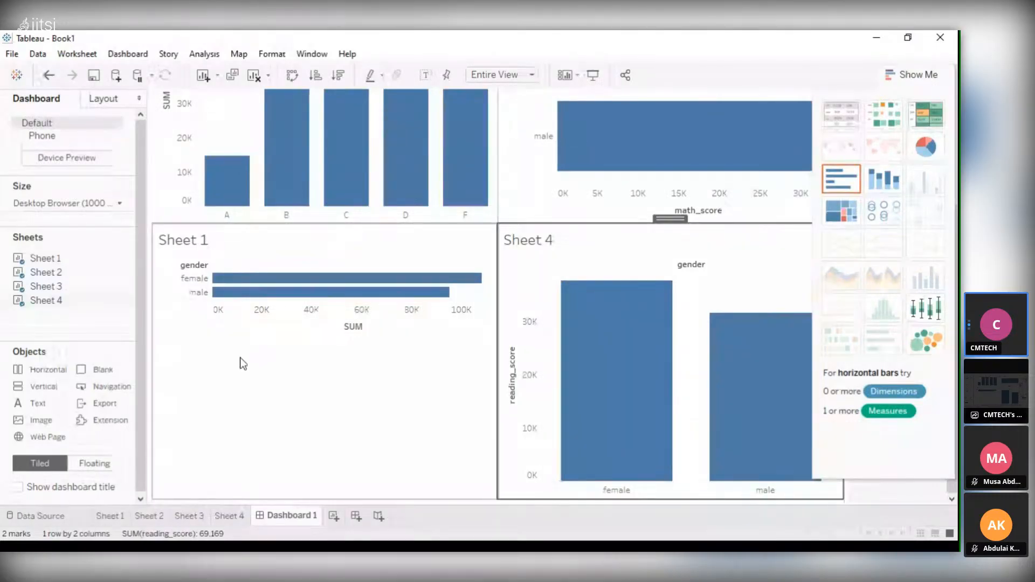
Add a worksheet before Dashboard 1 and chart writing_score by gender, with gender in the columns and the sum of writing_score in the rows
{"action": "left_click", "coordinate": [333, 516]}
{"action": "left_click_drag", "start_coordinate": [335, 518], "coordinate": [269, 519]}
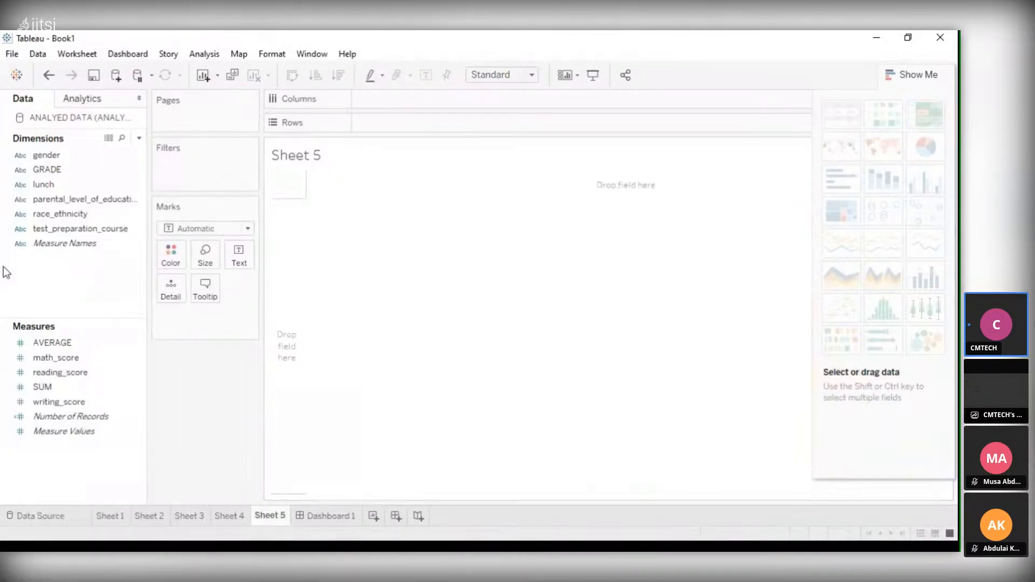
{"action": "left_click", "coordinate": [53, 371]}
{"action": "left_click", "coordinate": [61, 346]}
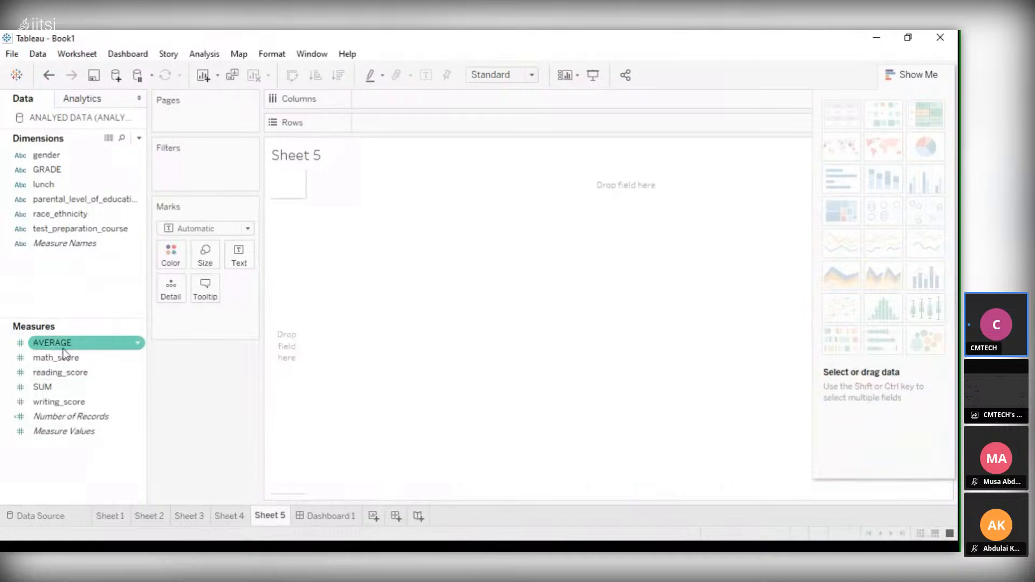
{"action": "left_click", "coordinate": [37, 153]}
{"action": "left_click_drag", "start_coordinate": [37, 153], "coordinate": [381, 91]}
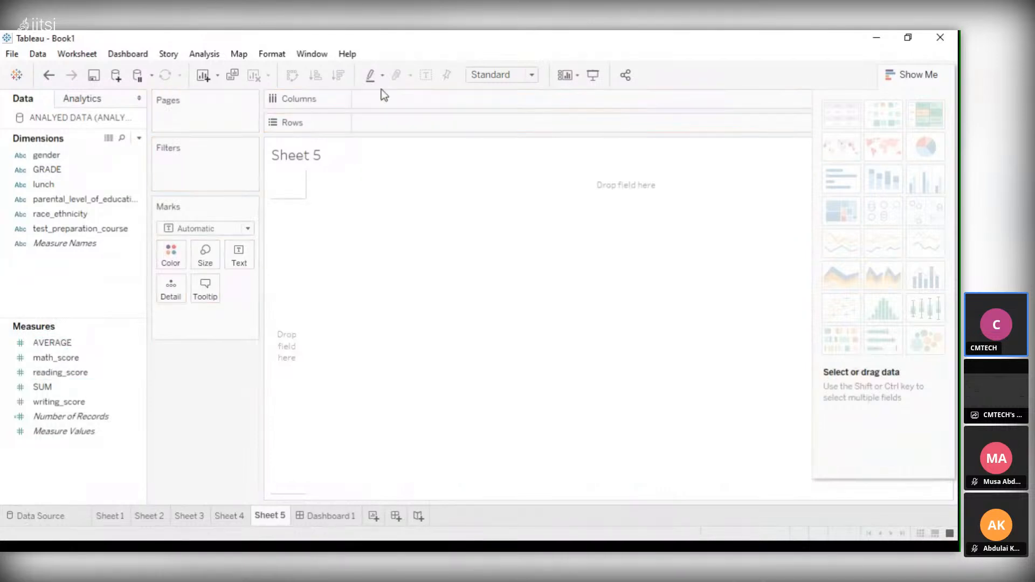
{"action": "left_click", "coordinate": [38, 155]}
{"action": "left_click_drag", "start_coordinate": [40, 160], "coordinate": [431, 100]}
{"action": "left_click", "coordinate": [58, 401]}
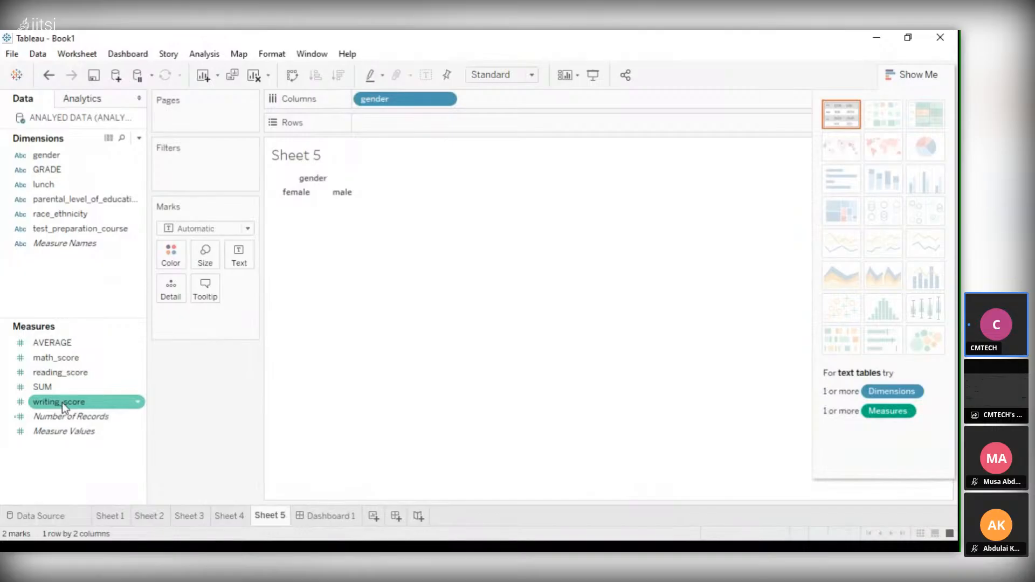
{"action": "left_click_drag", "start_coordinate": [62, 402], "coordinate": [406, 125]}
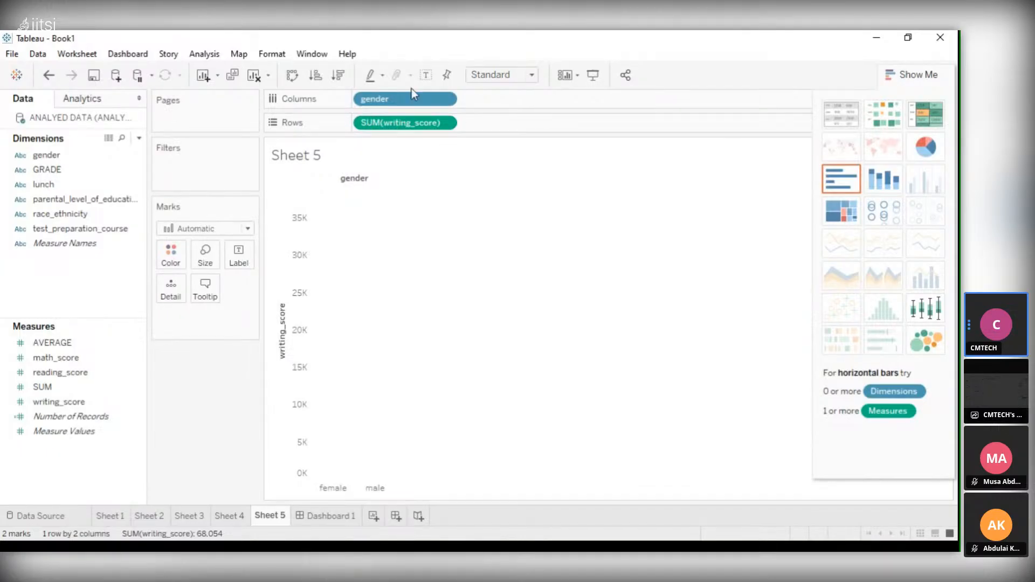
Add Sheet 5 to Dashboard 1 between Sheet 2 and Sheet 3 and inspect its male and female writing_score bars
{"action": "left_click", "coordinate": [362, 514]}
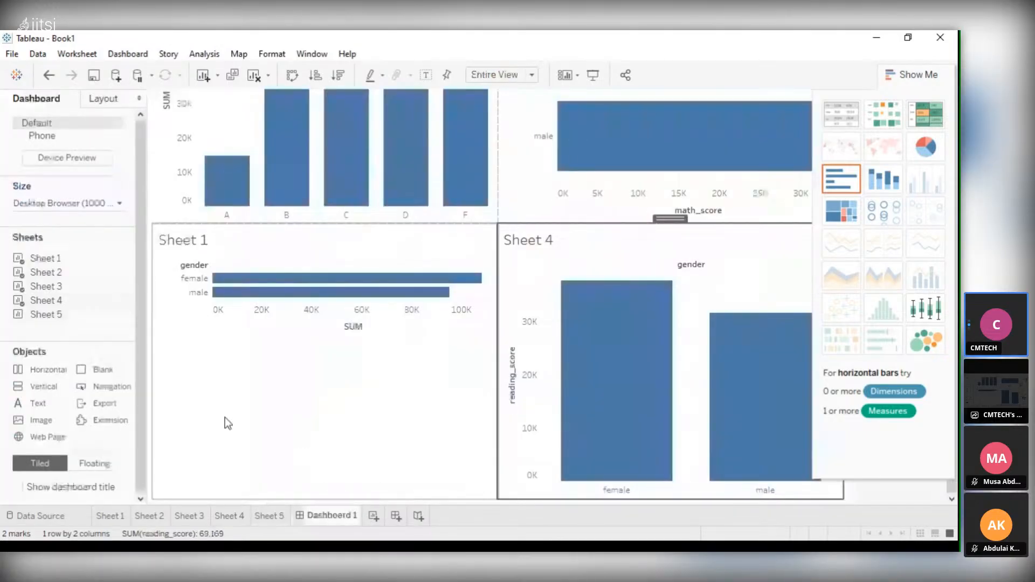
{"action": "double_click", "coordinate": [36, 315]}
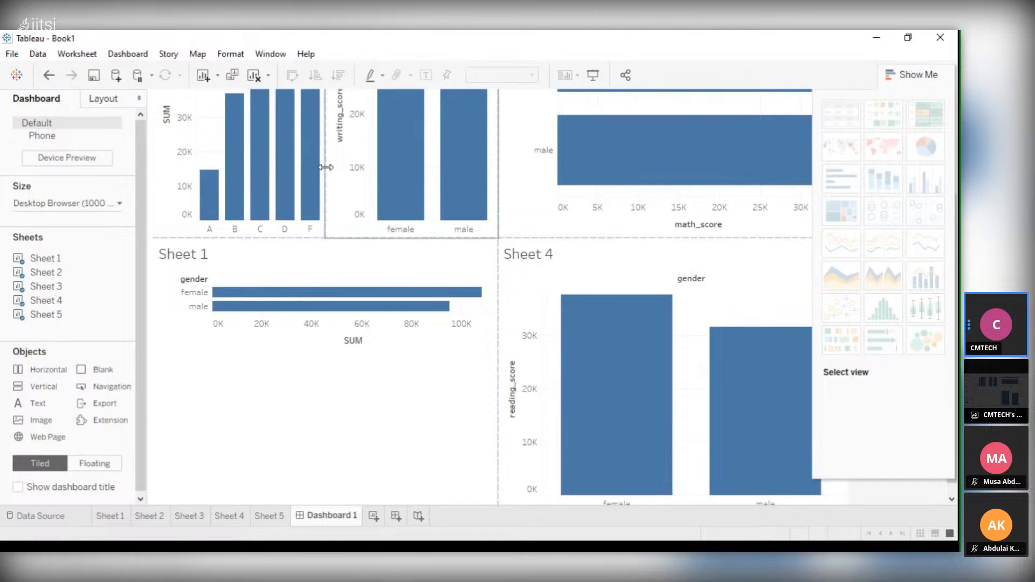
{"action": "scroll", "coordinate": [325, 167], "scroll_direction": "up", "scroll_amount": 3}
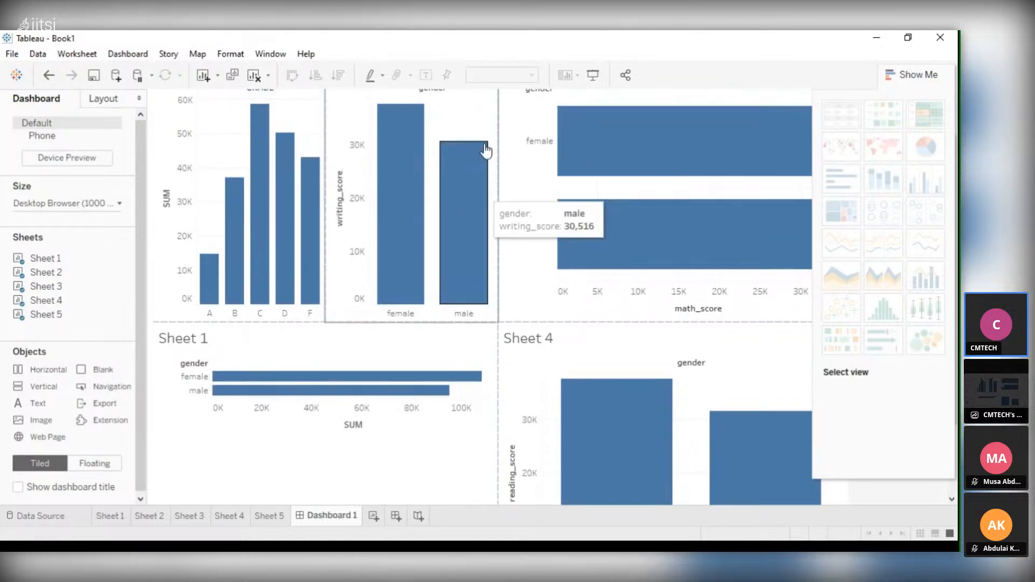
{"action": "scroll", "coordinate": [423, 342], "scroll_direction": "up", "scroll_amount": 1}
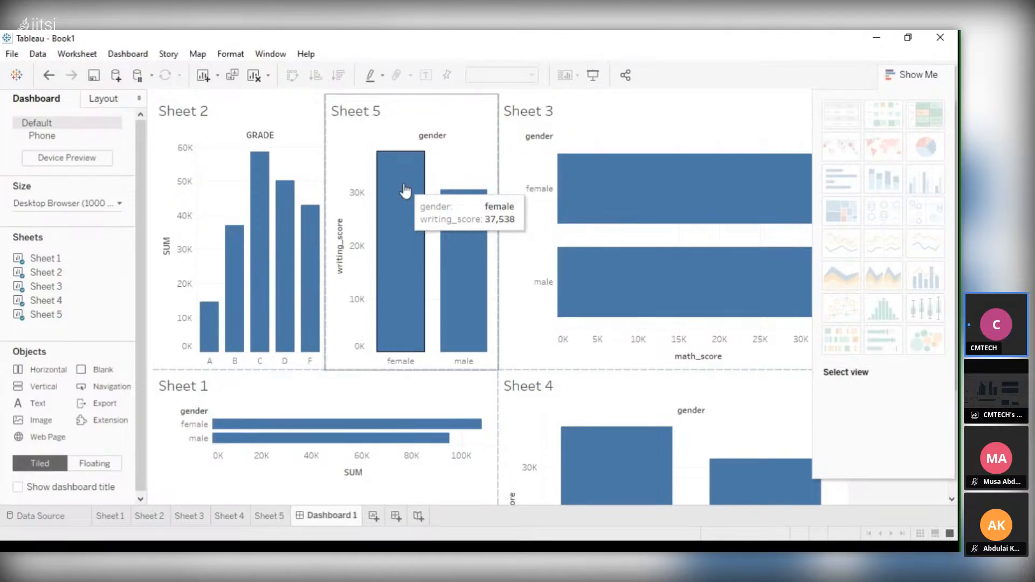
{"action": "scroll", "coordinate": [405, 189], "scroll_direction": "down", "scroll_amount": 1}
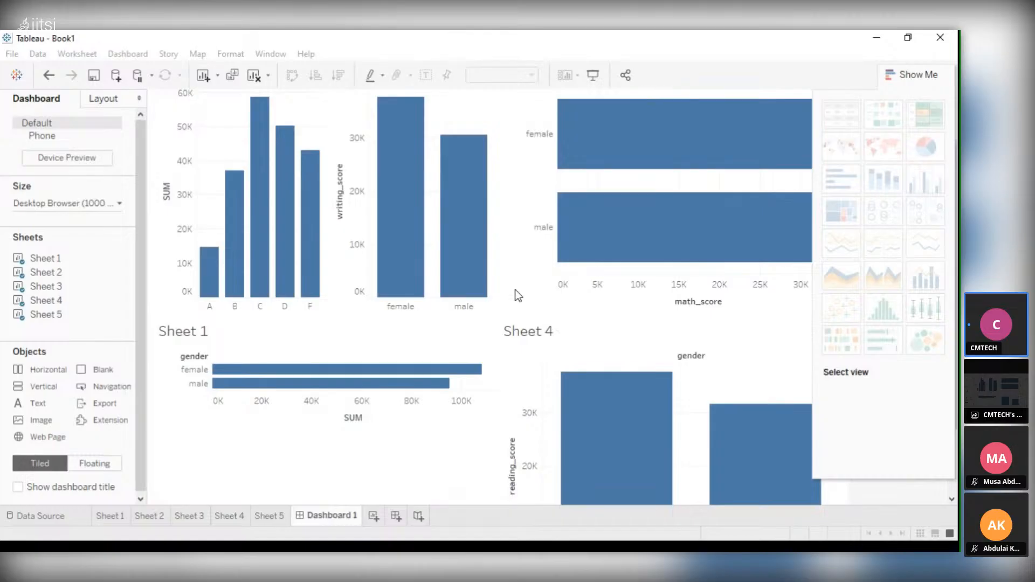
{"action": "left_click", "coordinate": [548, 334]}
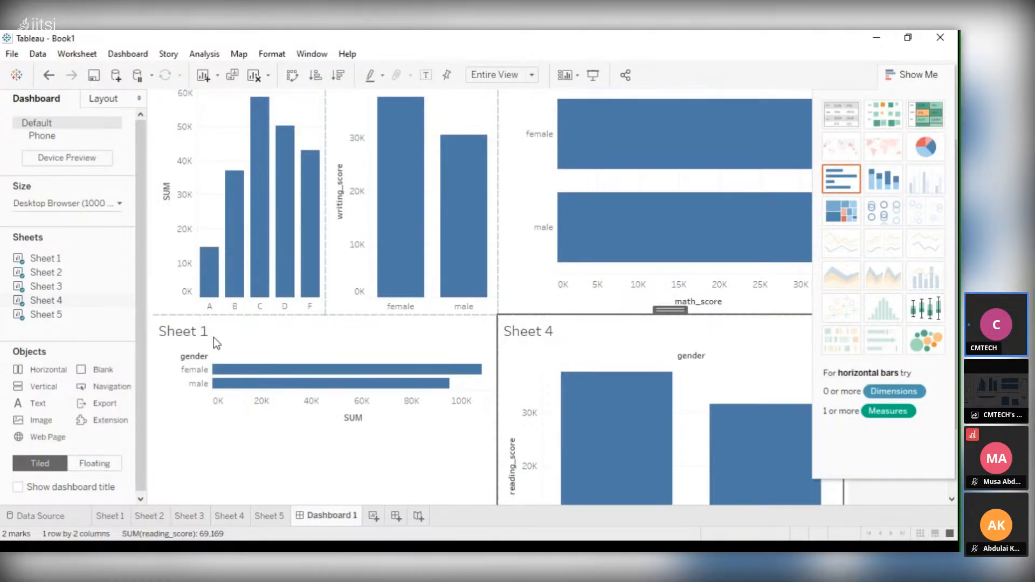
{"action": "key", "text": "ctrl+m"}
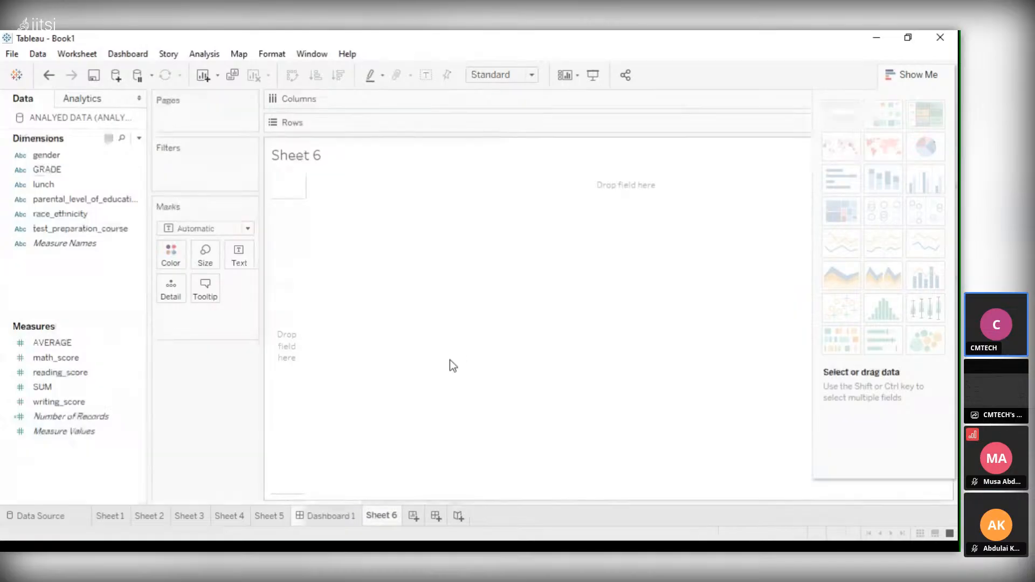
{"action": "key", "text": "ctrl+z"}
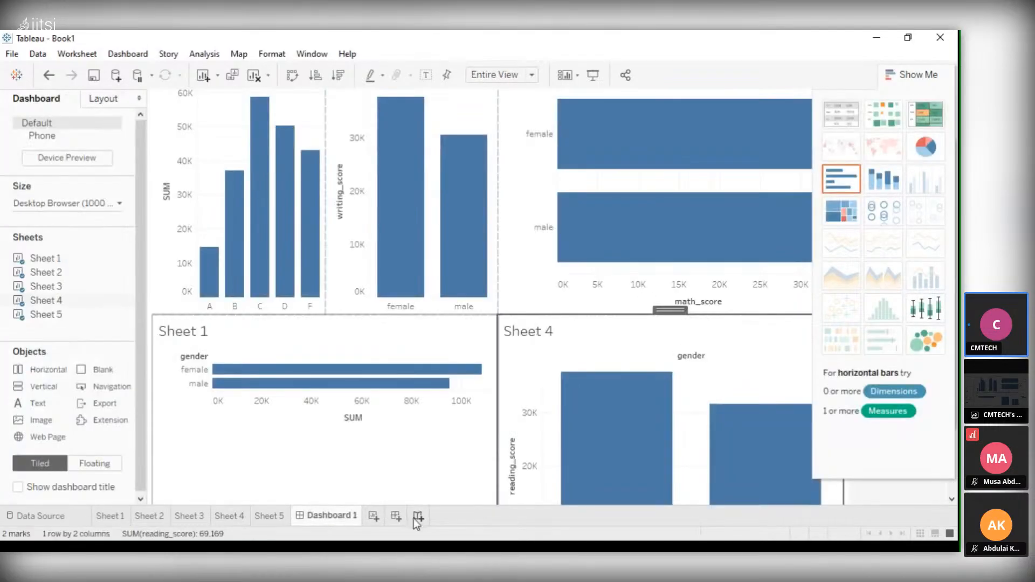
Create a new story after Dashboard 1 and add Sheet 1 as its first story point
{"action": "left_click", "coordinate": [416, 516]}
{"action": "scroll", "coordinate": [464, 322], "scroll_direction": "down", "scroll_amount": 1}
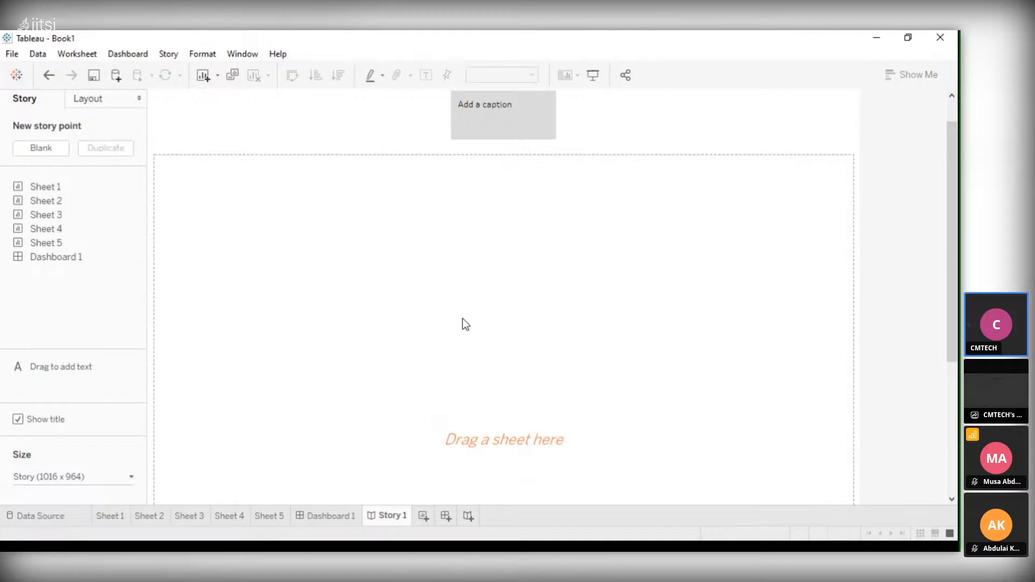
{"action": "scroll", "coordinate": [463, 319], "scroll_direction": "down", "scroll_amount": 1}
{"action": "scroll", "coordinate": [463, 319], "scroll_direction": "up", "scroll_amount": 2}
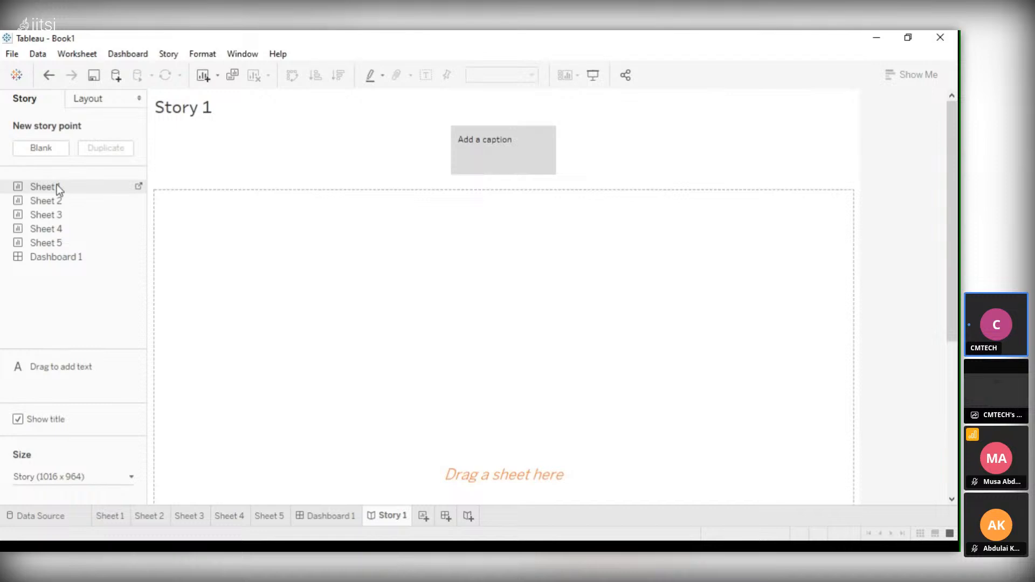
{"action": "left_click_drag", "start_coordinate": [56, 184], "coordinate": [139, 184]}
{"action": "double_click", "coordinate": [82, 189]}
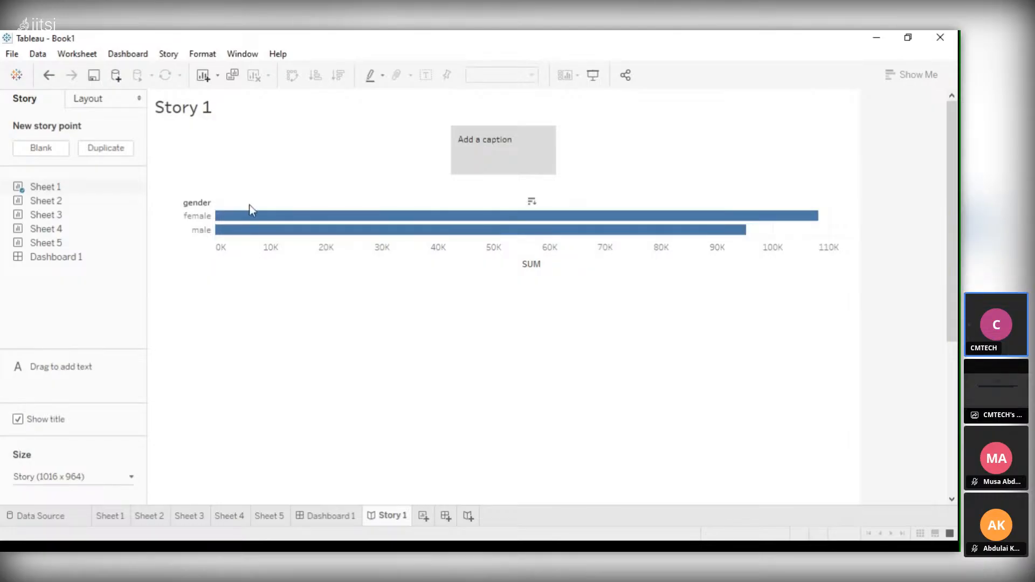
Title the story "SUM OF GENDER" and caption its story point "Female is higher then the male student"
{"action": "left_click", "coordinate": [492, 144]}
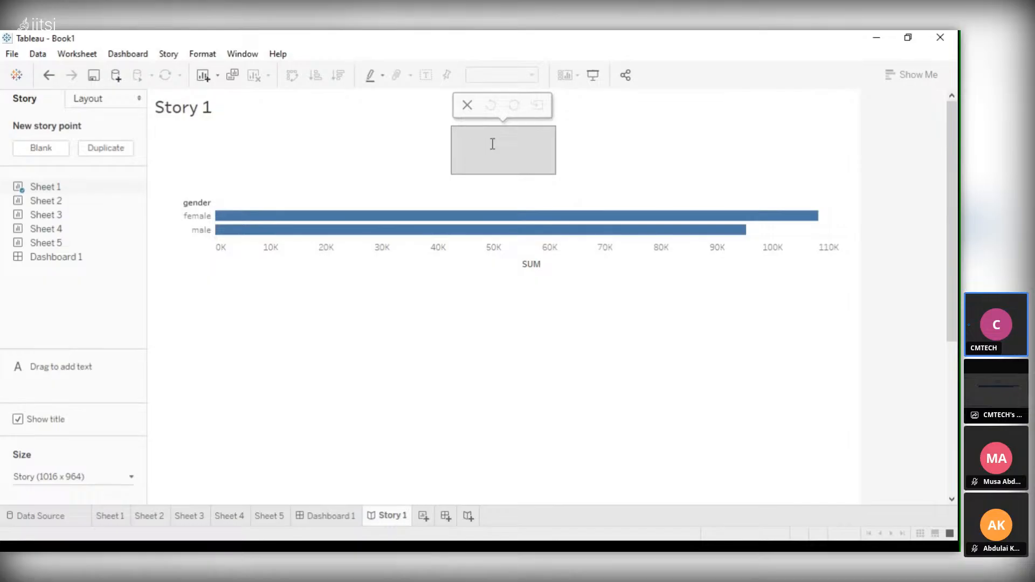
{"action": "left_click", "coordinate": [581, 161]}
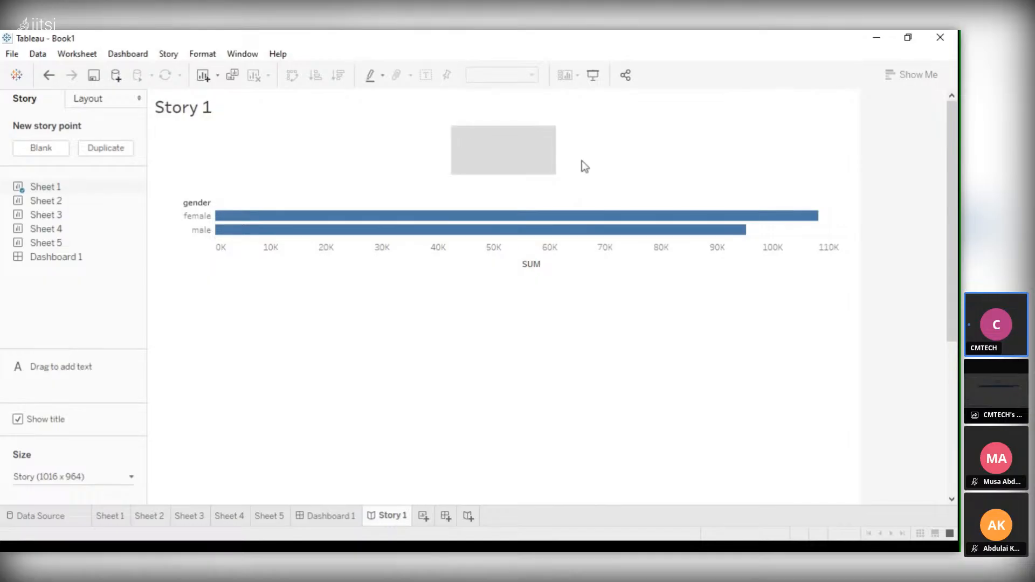
{"action": "left_click", "coordinate": [483, 155]}
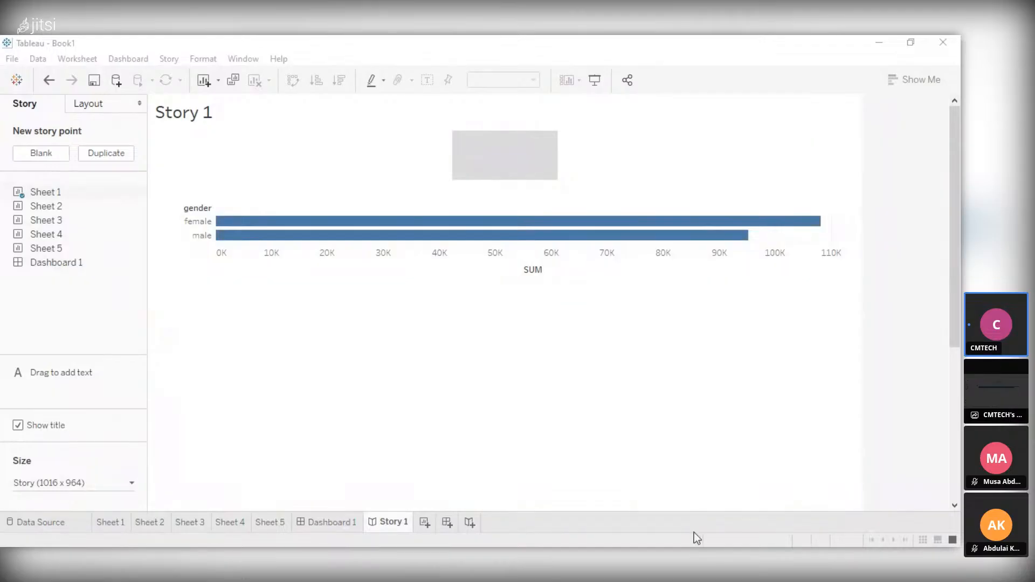
{"action": "left_click", "coordinate": [498, 144]}
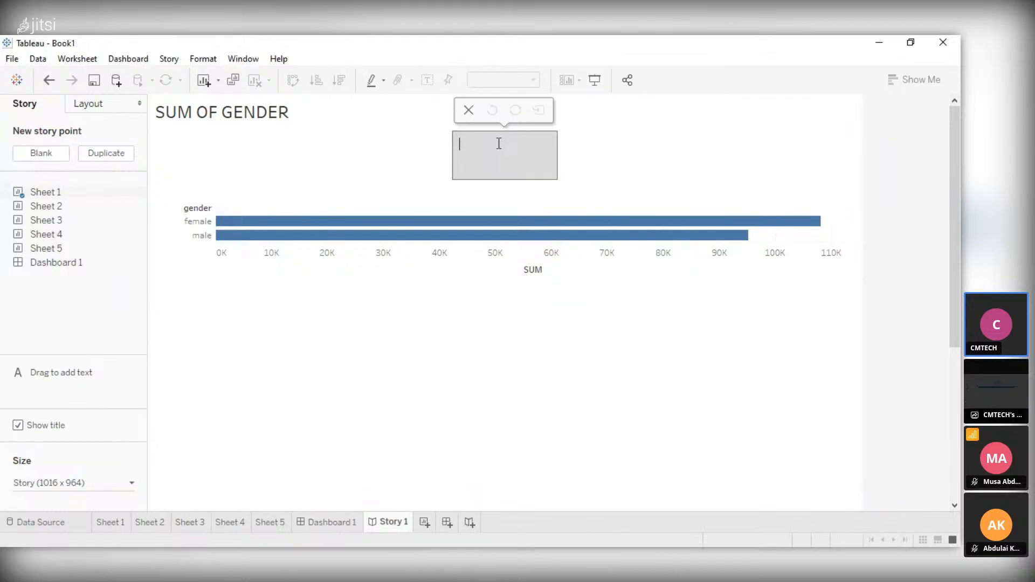
{"action": "type", "text": "f"}
{"action": "type", "text": "emale is"}
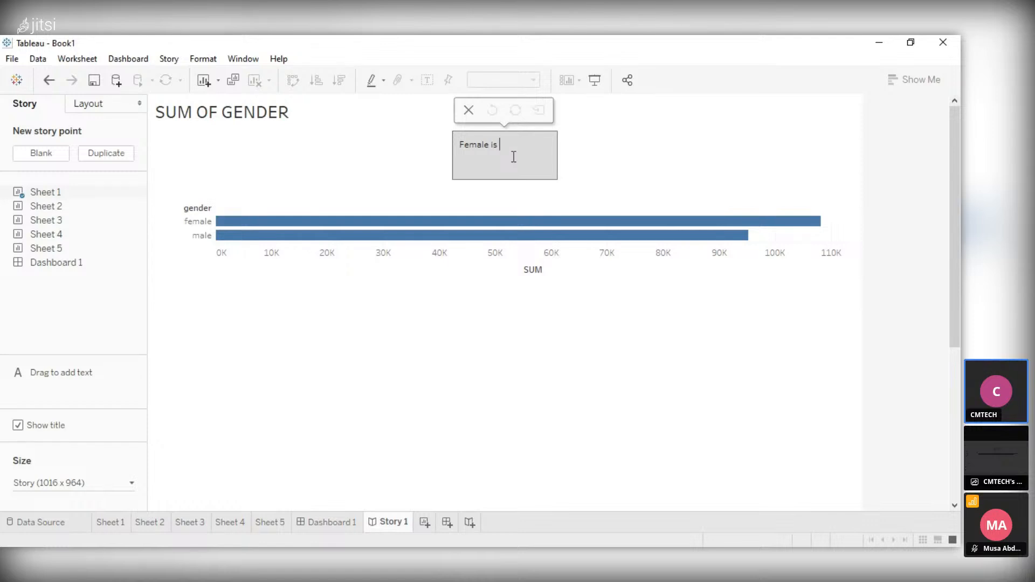
{"action": "type", "text": "higher then the male"}
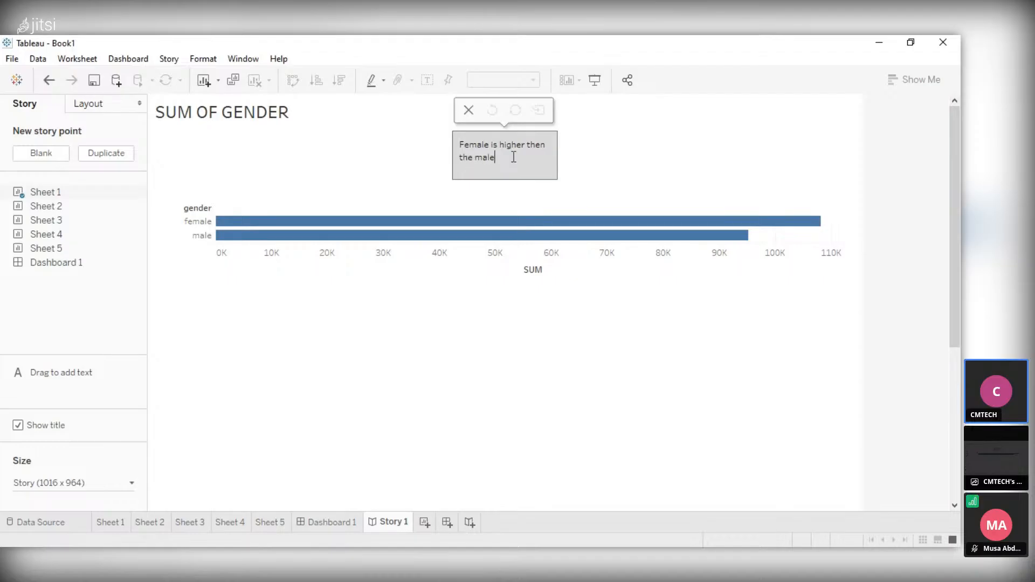
{"action": "type", "text": " student"}
Insert the word "student" after "Female" in the story point's caption
{"action": "left_click", "coordinate": [490, 145]}
{"action": "type", "text": "st"}
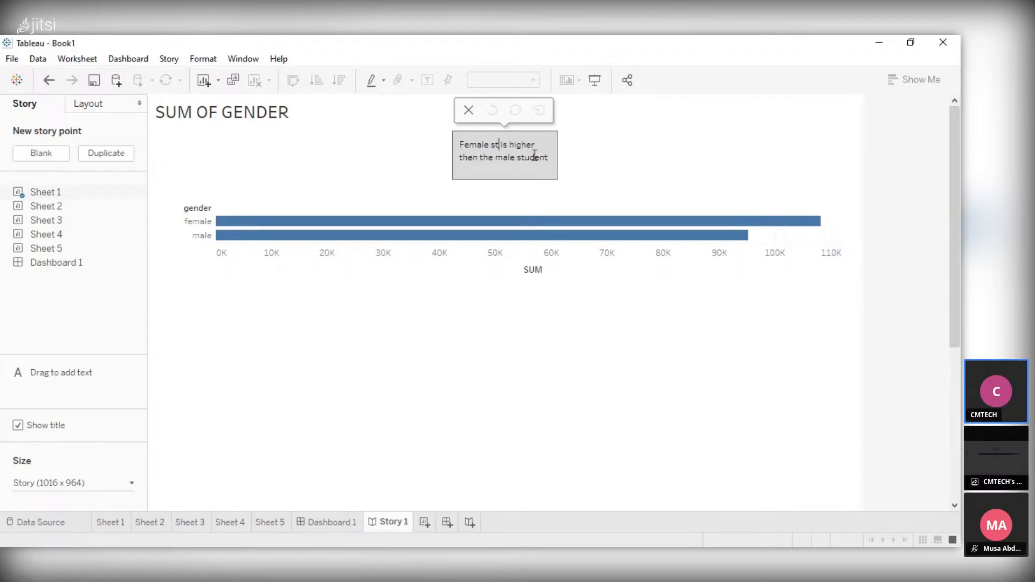
{"action": "type", "text": "udent"}
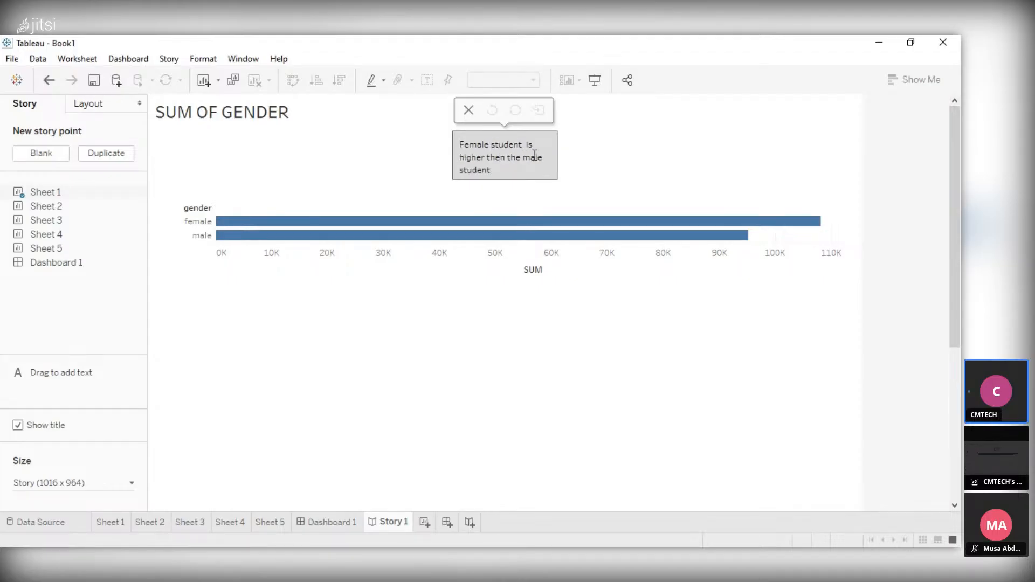
Continue the end of the story point's caption with "which required"
{"action": "left_click", "coordinate": [493, 170]}
{"action": "type", "text": "w"}
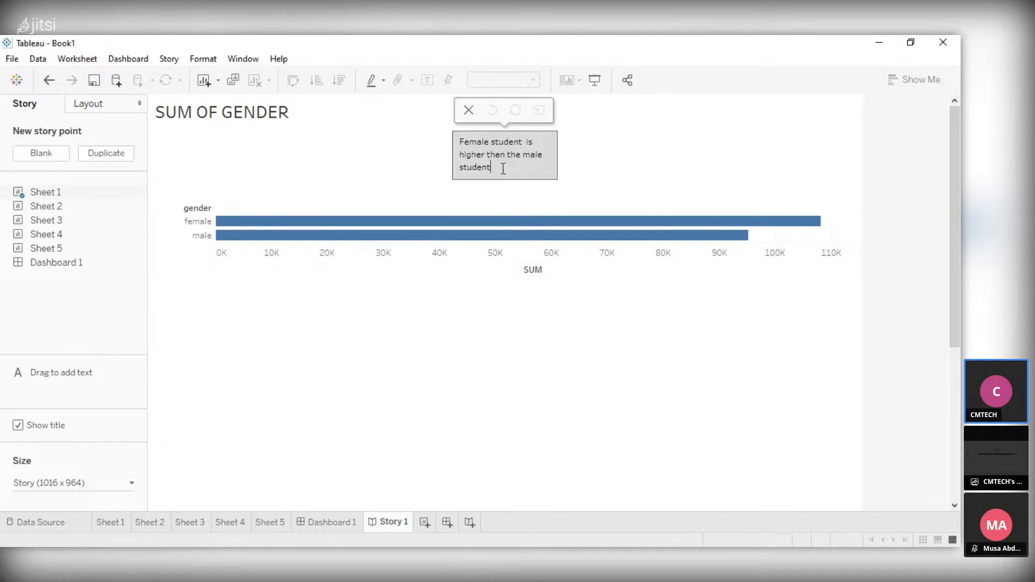
{"action": "type", "text": "hich reul"}
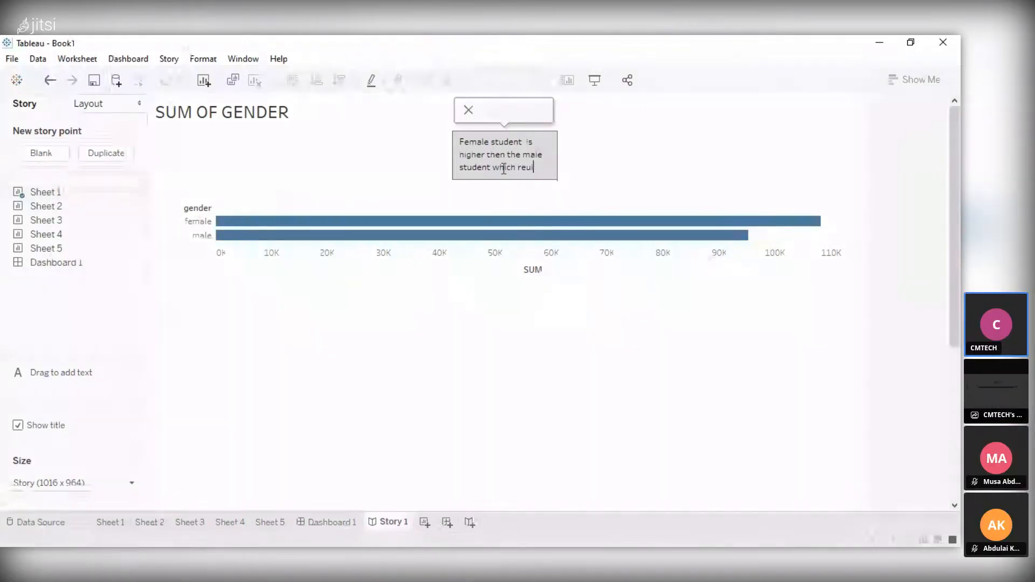
{"action": "type", "text": "ree"}
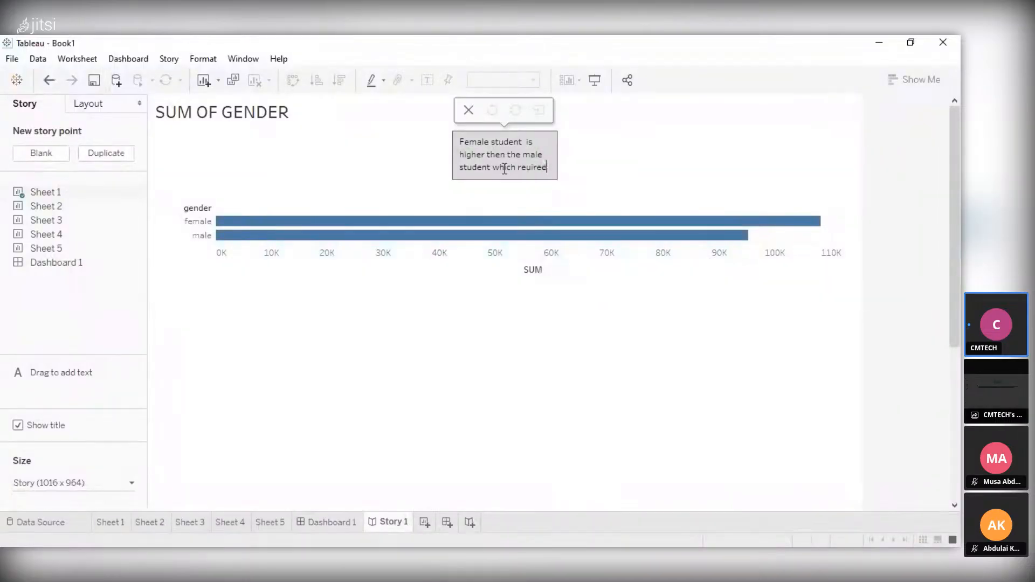
{"action": "left_click", "coordinate": [525, 168]}
{"action": "type", "text": "q"}
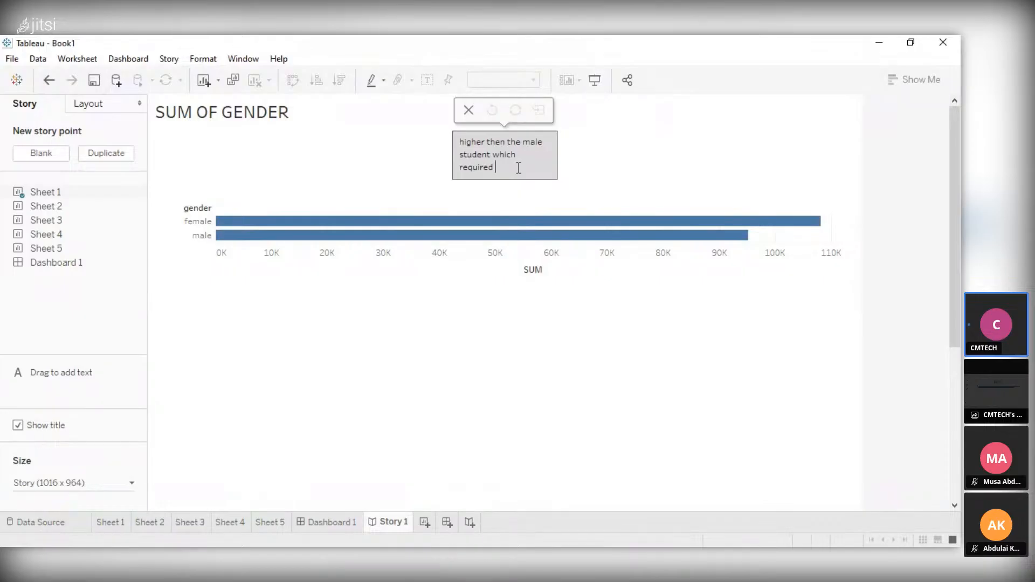
{"action": "type", "text": " the male to in"}
Complete the story point's caption with "the male to improve" and finish editing it
{"action": "key", "text": "BackSpace"}
{"action": "type", "text": "mprove"}
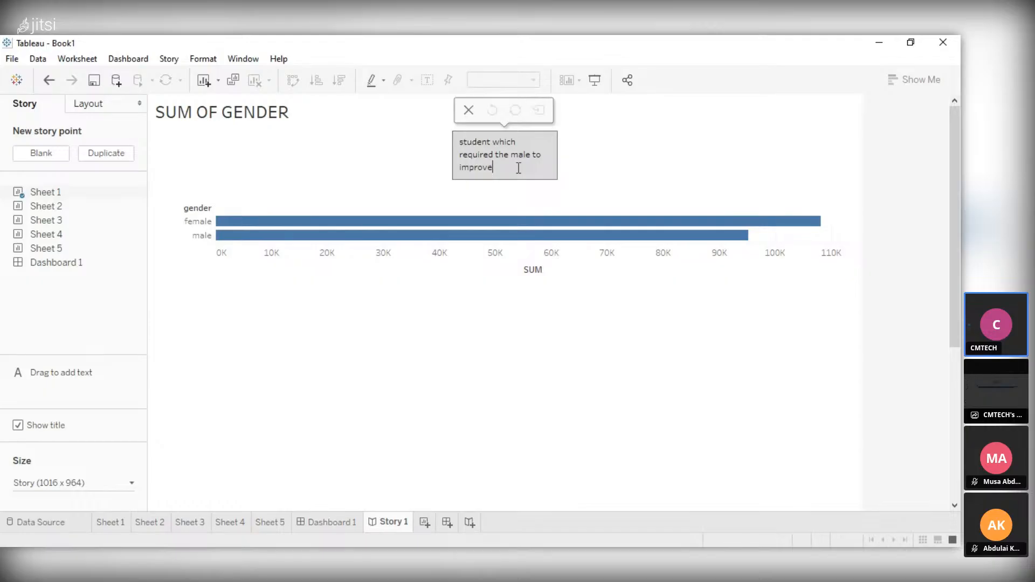
{"action": "left_click", "coordinate": [634, 187]}
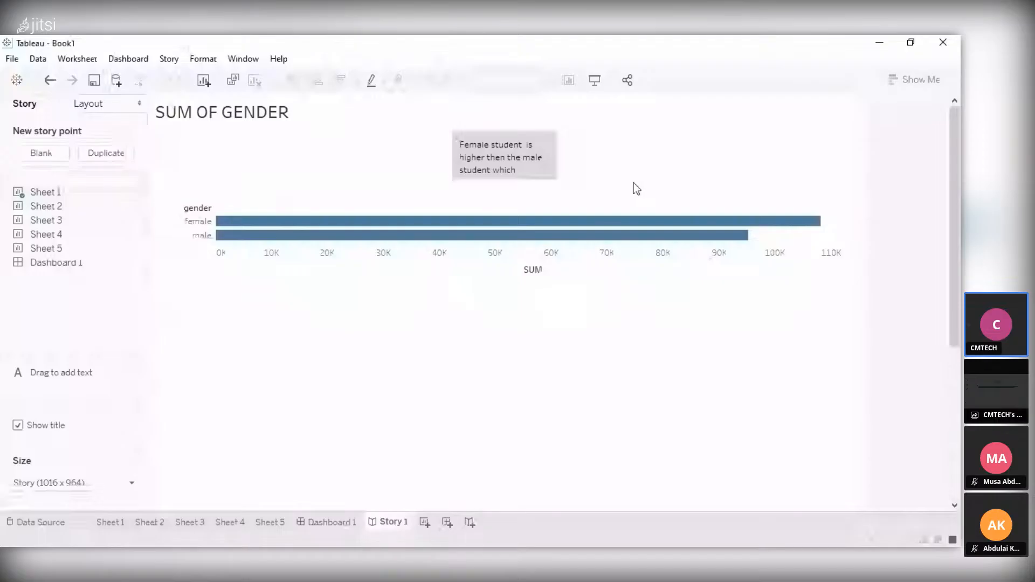
Add a second story after Story 1 and select Sheet 2 among its available sheets
{"action": "left_click", "coordinate": [425, 522]}
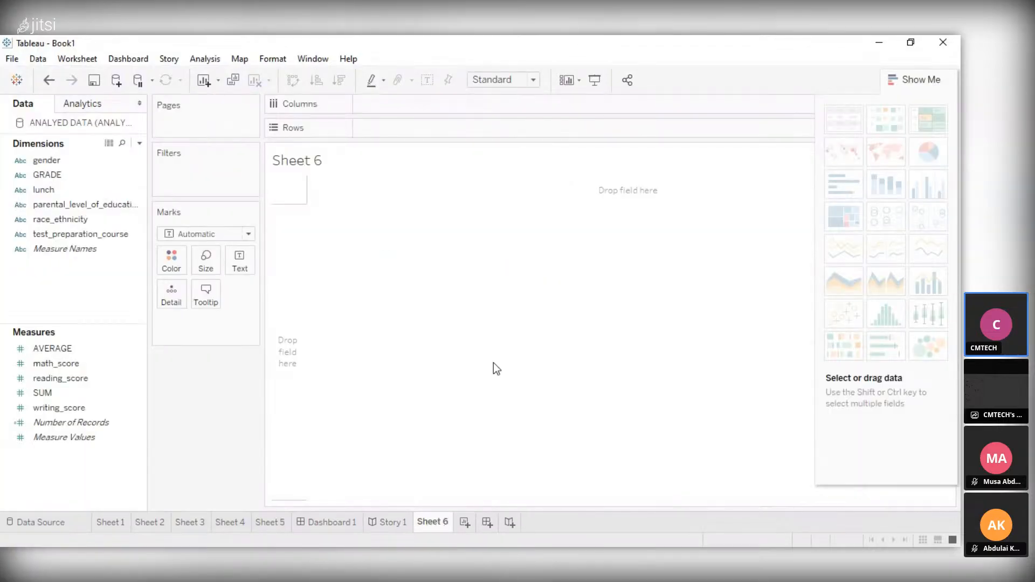
{"action": "key", "text": "ctrl+z"}
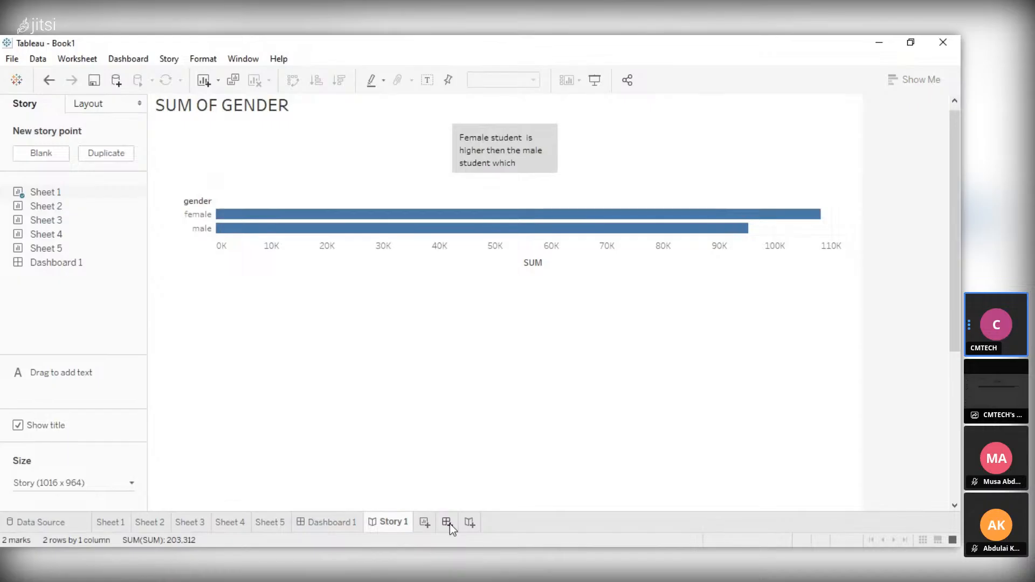
{"action": "left_click", "coordinate": [469, 523]}
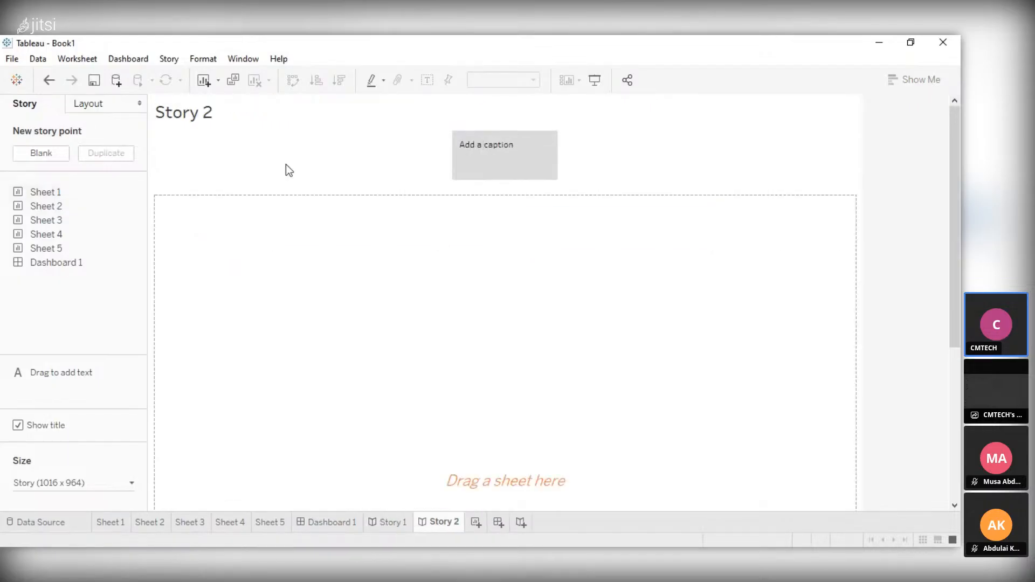
{"action": "left_click", "coordinate": [54, 209]}
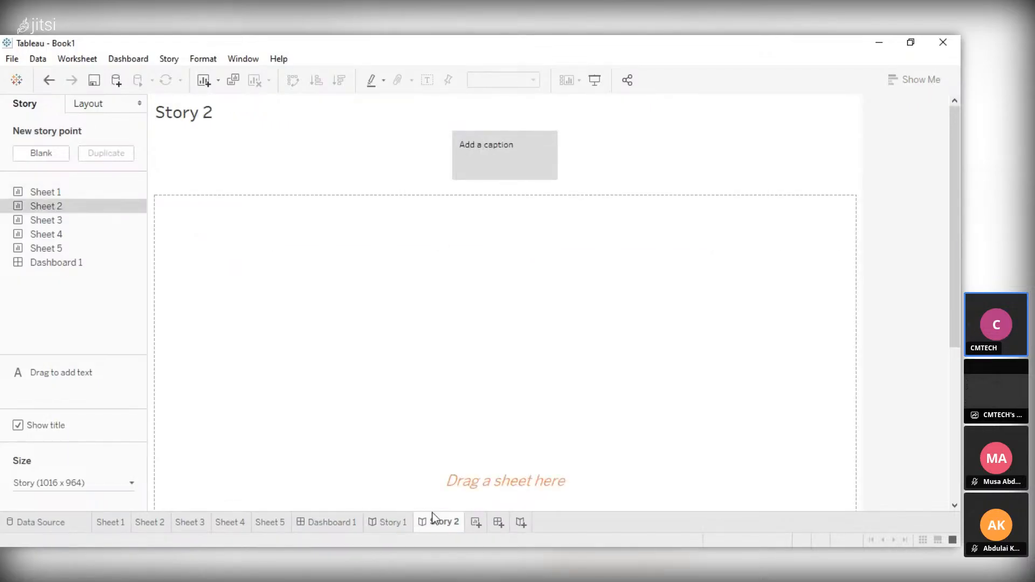
{"action": "left_click", "coordinate": [402, 523]}
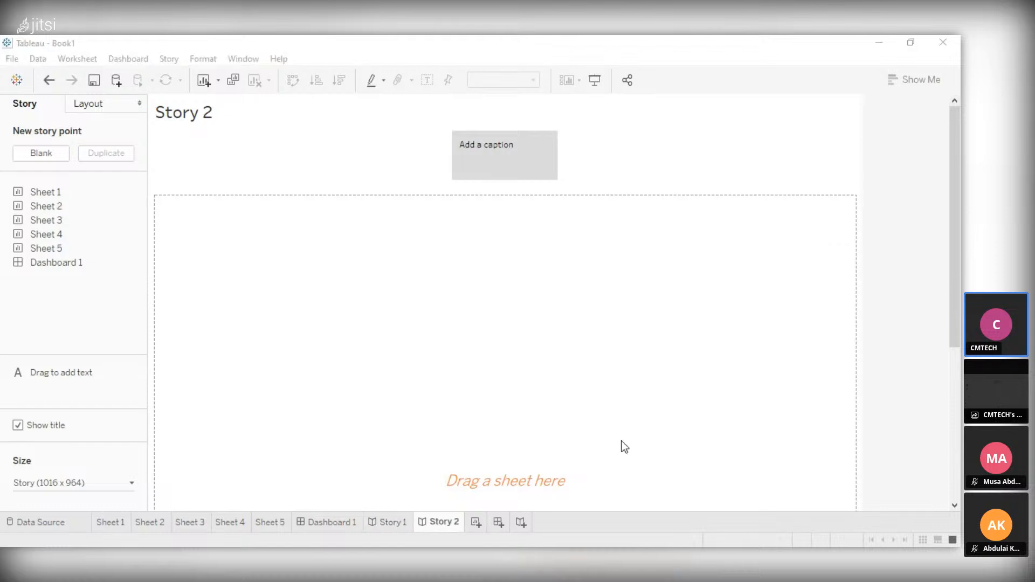